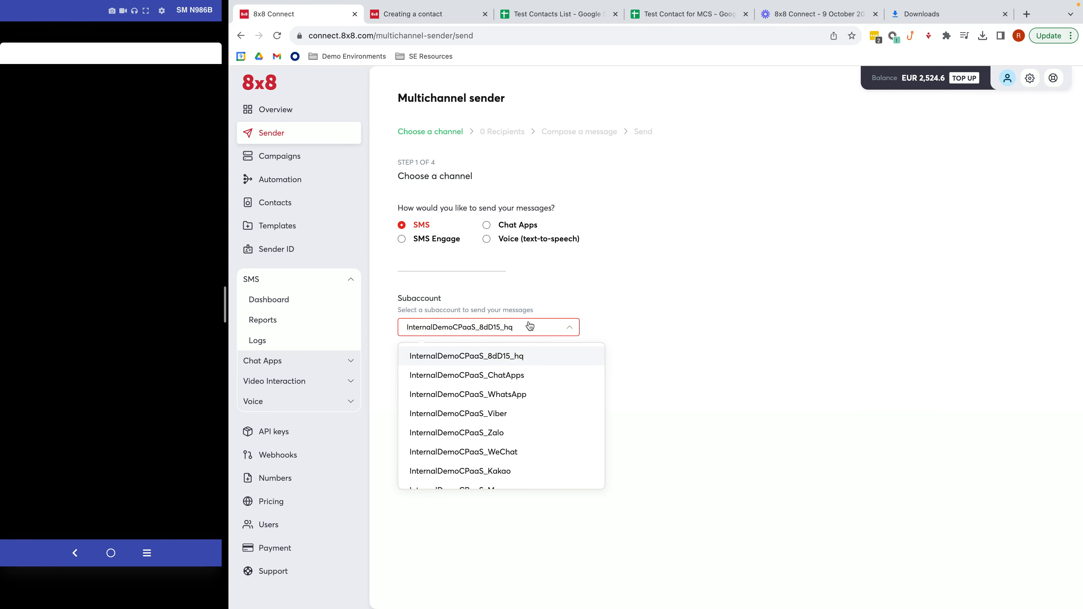
- Pick the InternalDemoCPaaS_8dD15_hq subaccount for the SMS and continue to recipients
left_click(519, 357)
left_click(446, 368)
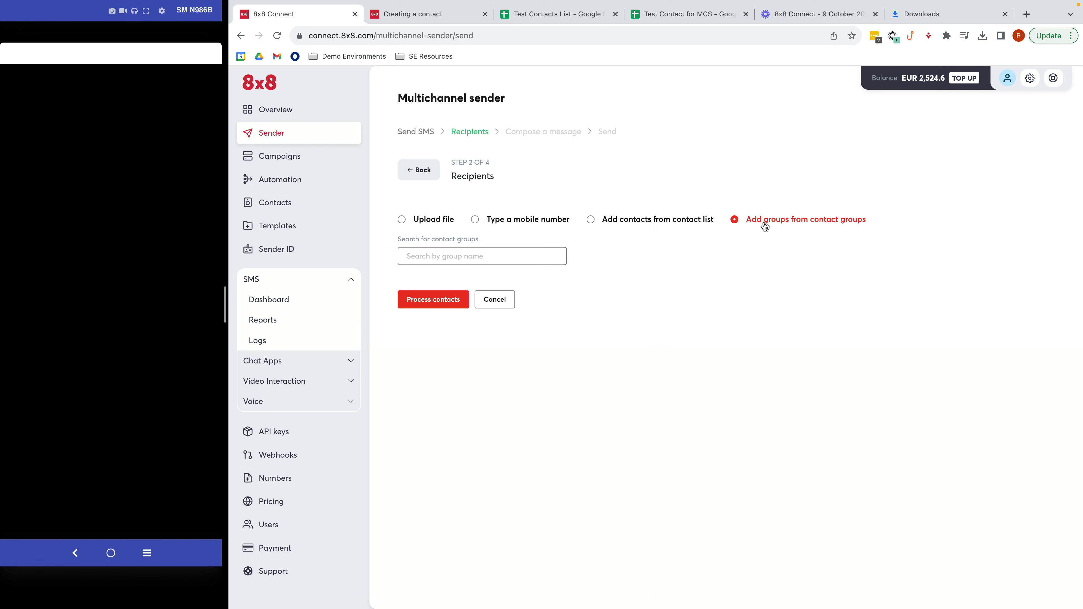
- Add the recipient's Singapore mobile number and process it into the contacts summary
left_click(544, 224)
left_click(518, 259)
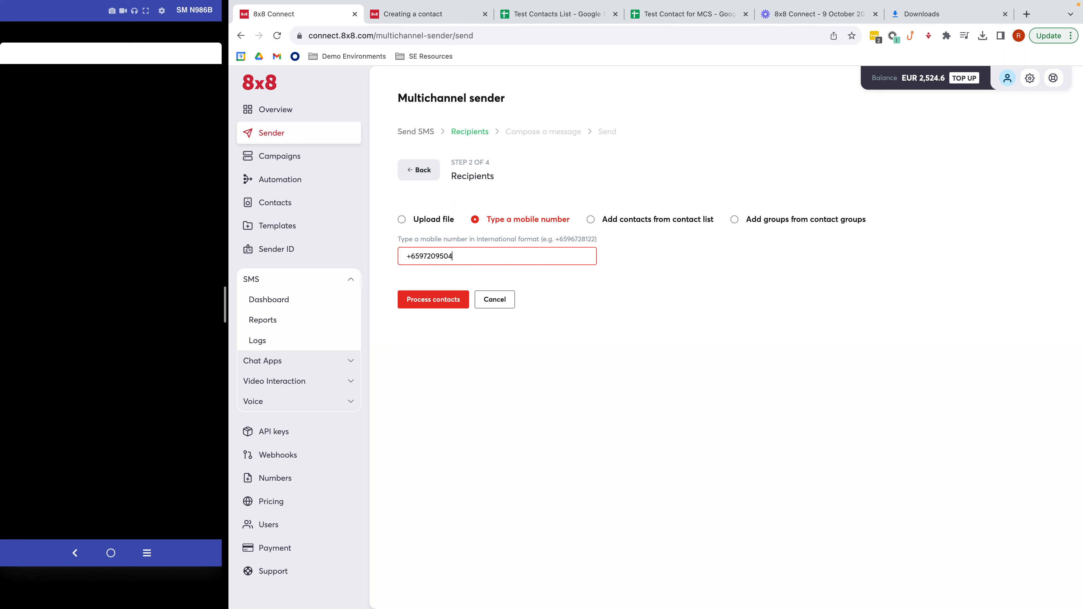
left_click(454, 284)
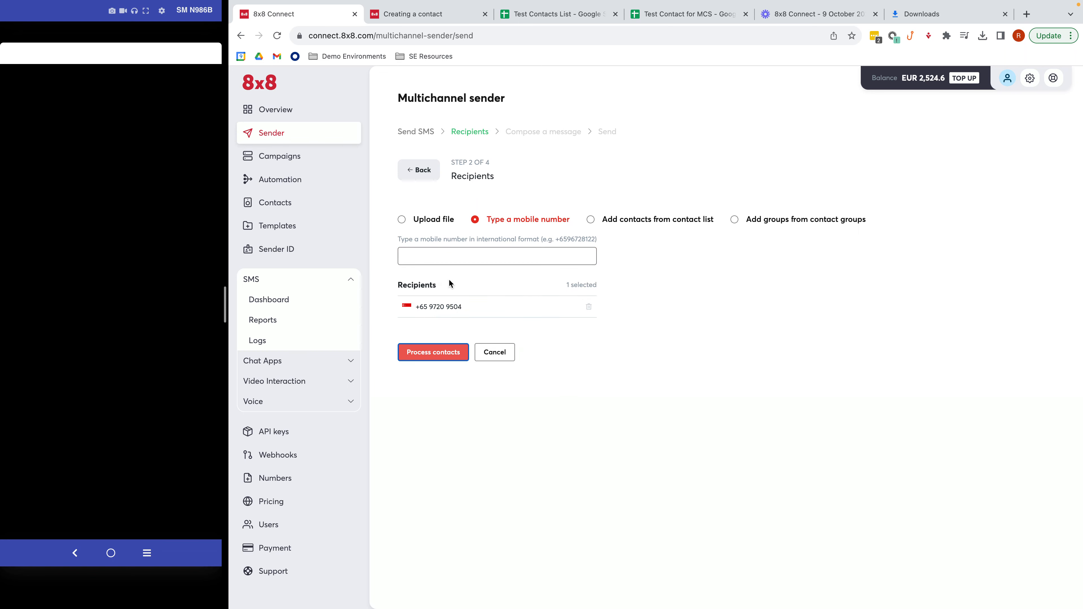
left_click(439, 352)
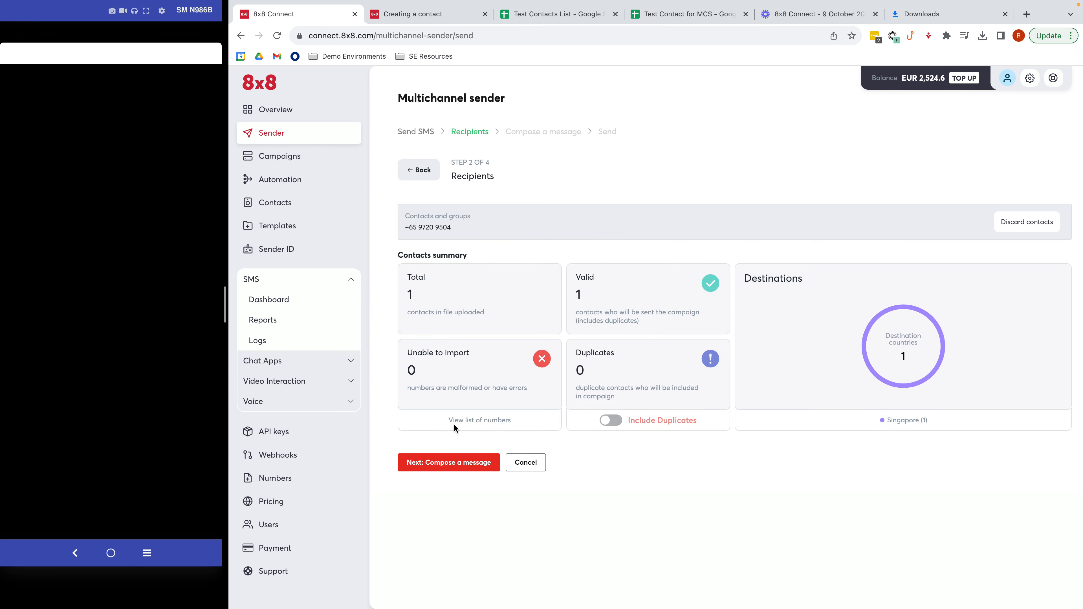
- Compose 'Hello, this message is from multichannel sender.' with sender ID 8x8
left_click(453, 462)
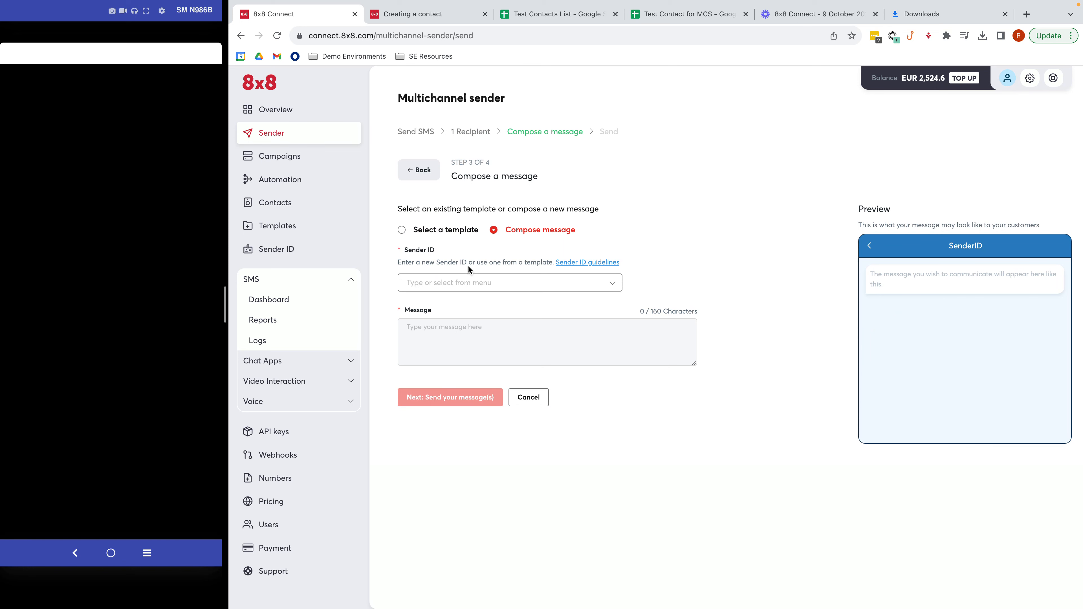
left_click(475, 283)
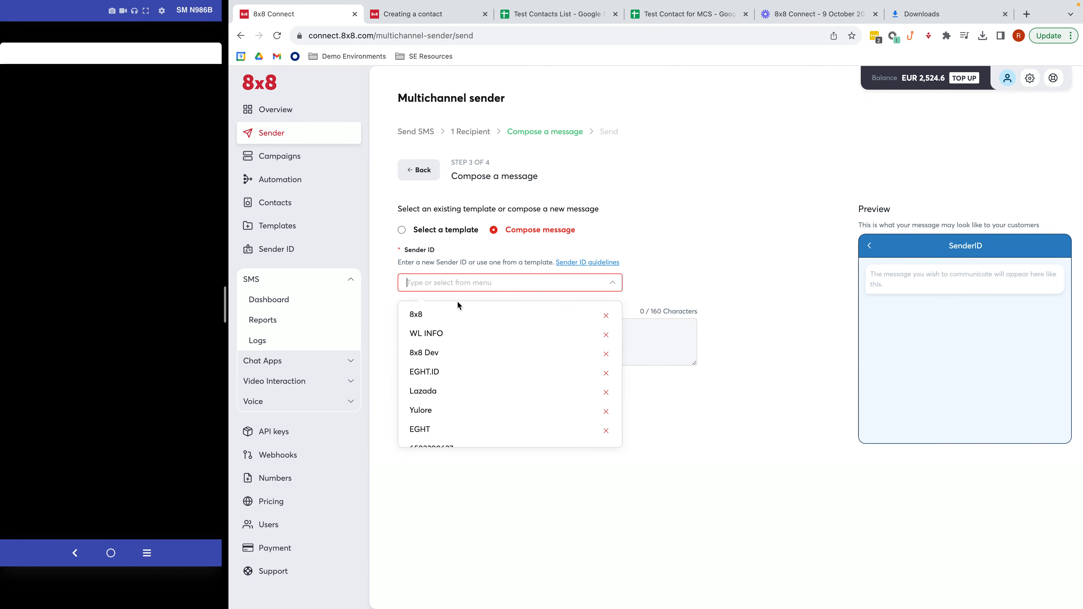
left_click(434, 316)
left_click(444, 328)
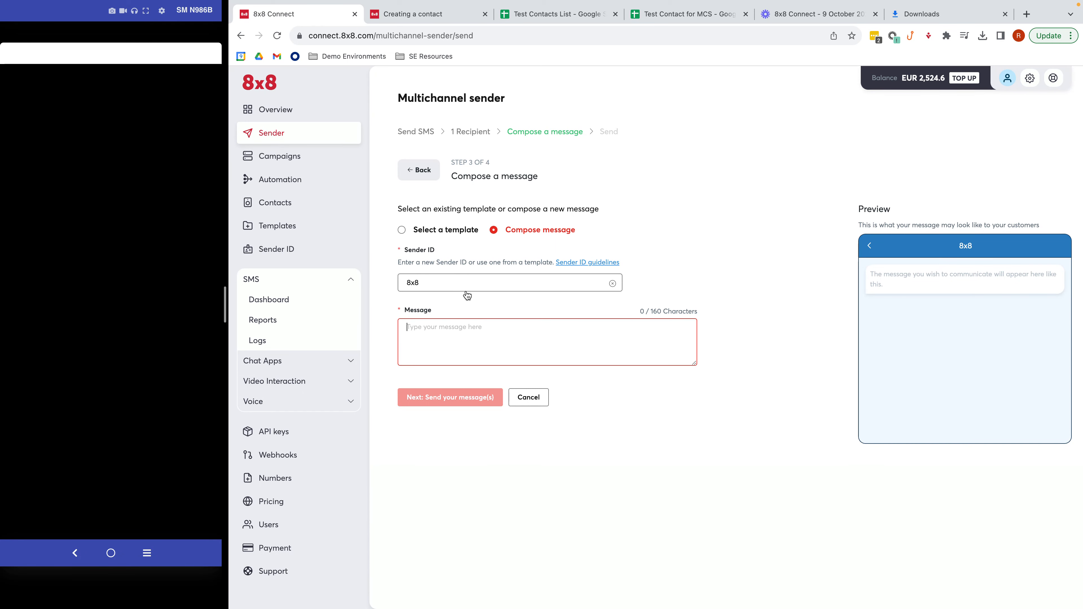
type("Hello, this message is from multichannel sender.")
- Name the campaign 'Test Campaign 1' and submit it to send now
left_click(445, 396)
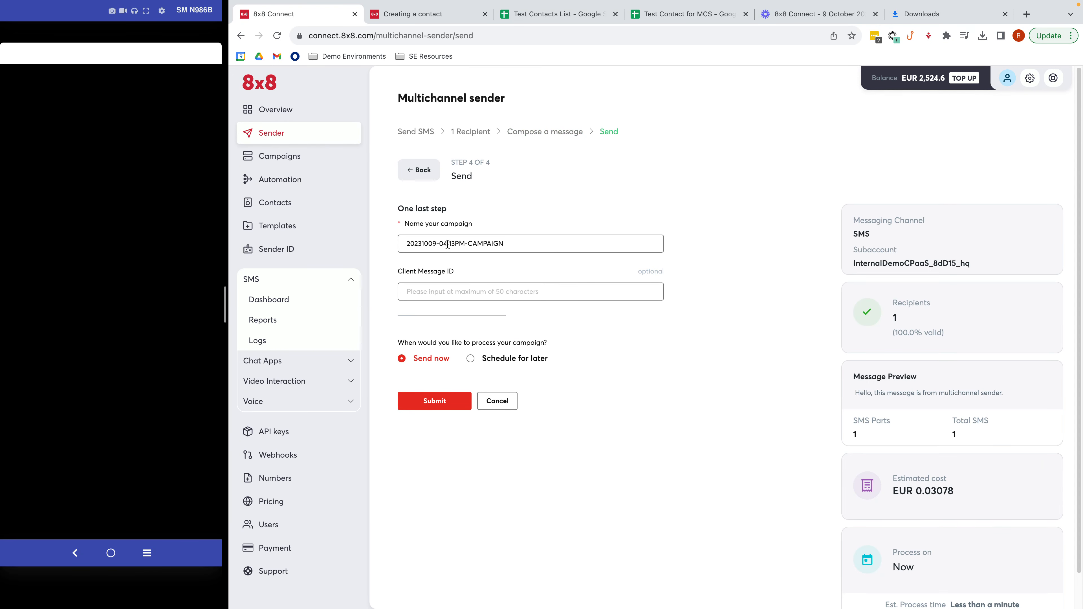
triple_click(507, 247)
type("T")
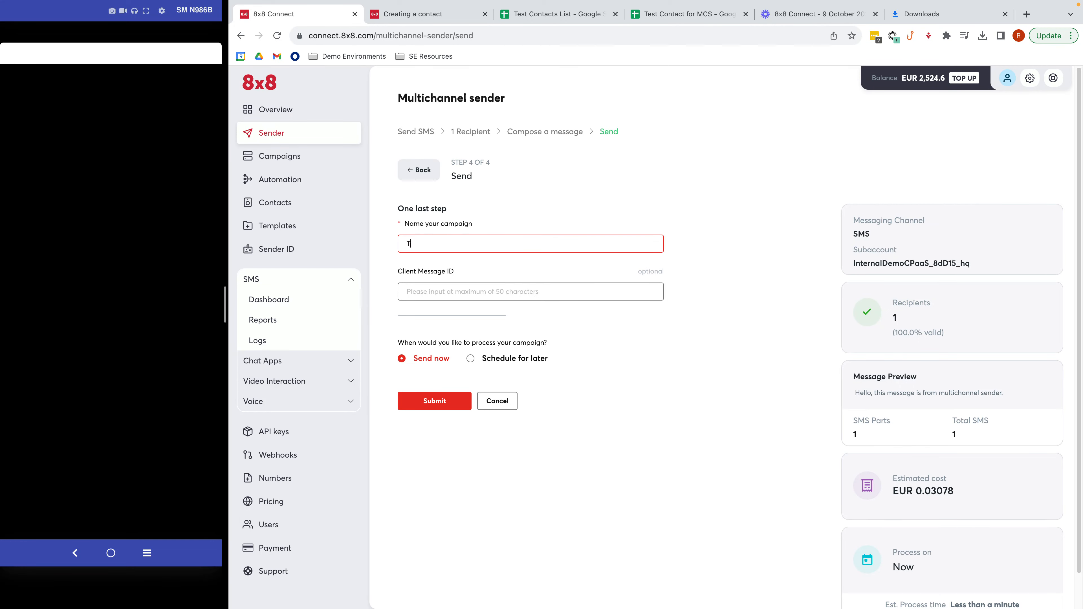
type("est Campaign 1")
left_click(449, 285)
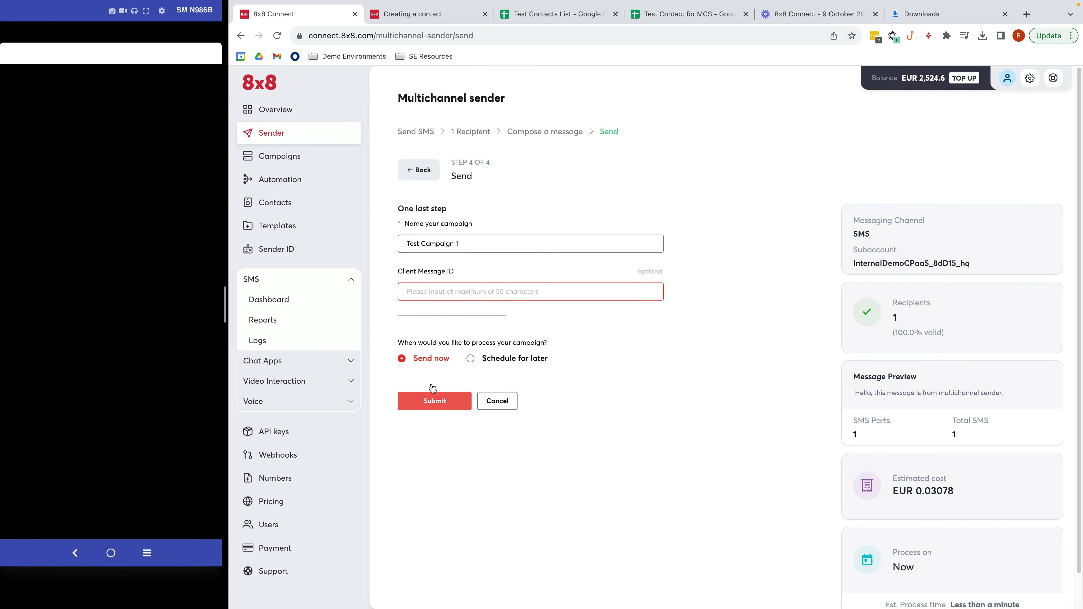
left_click(436, 405)
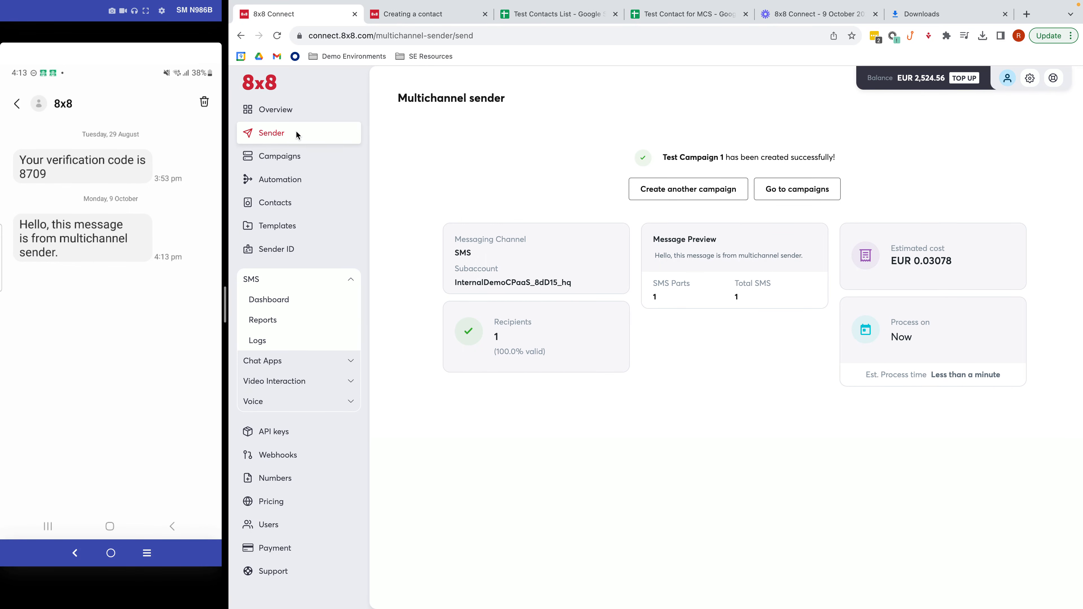
left_click(290, 110)
- Start a new SMS send from the InternalDemoCPaaS_8dD15_hq subaccount
left_click(285, 142)
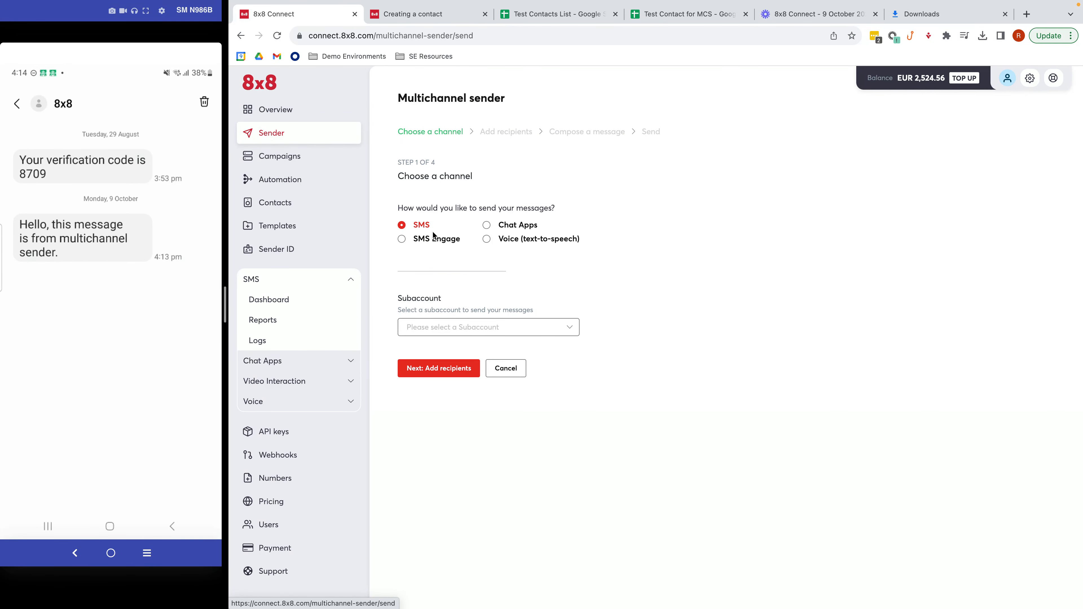
left_click(456, 329)
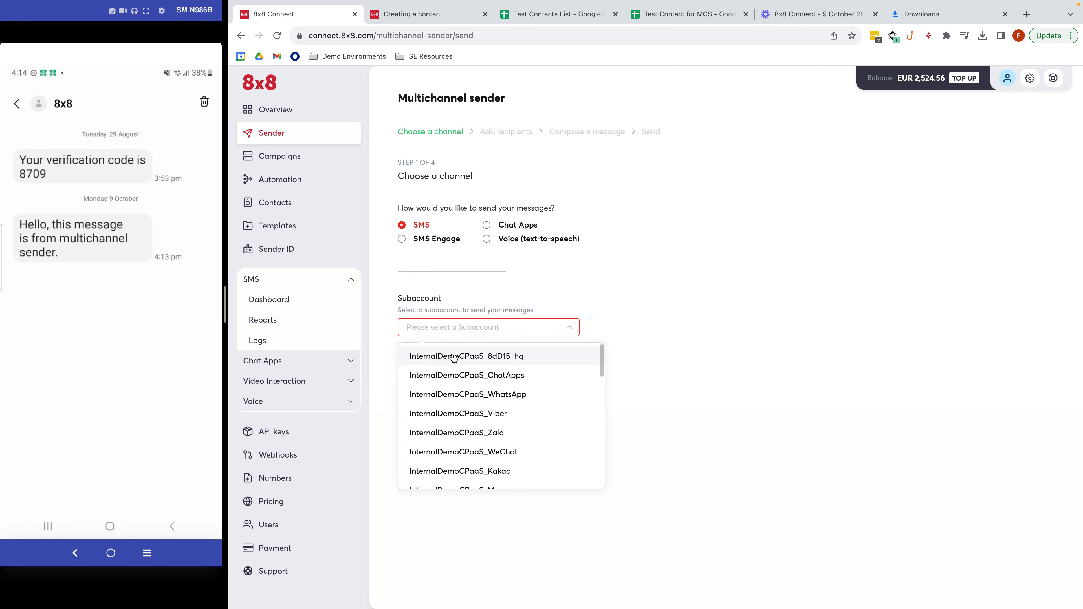
left_click(454, 359)
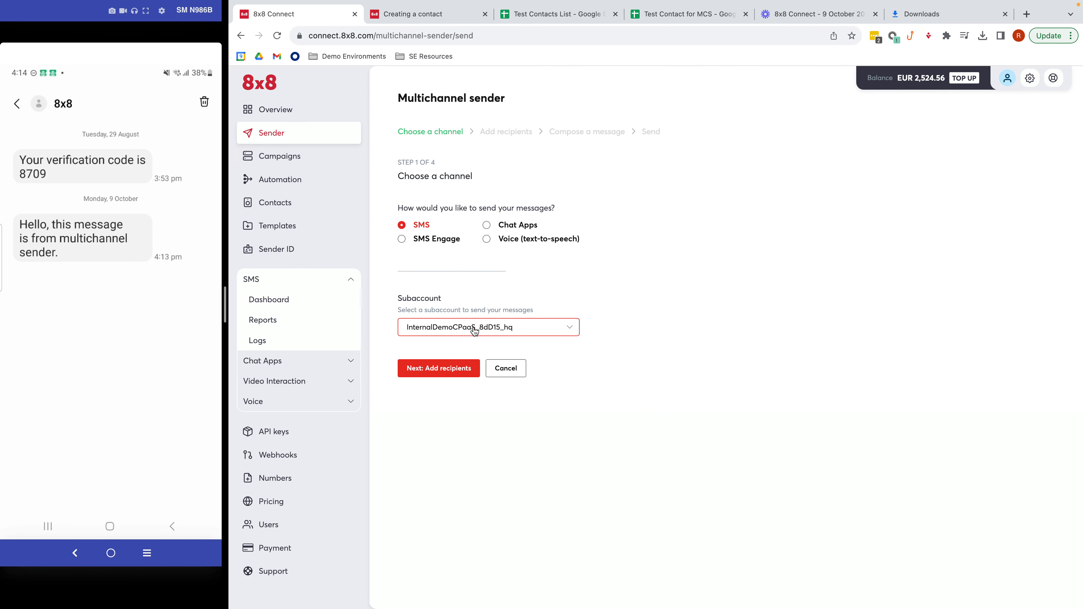
left_click(449, 368)
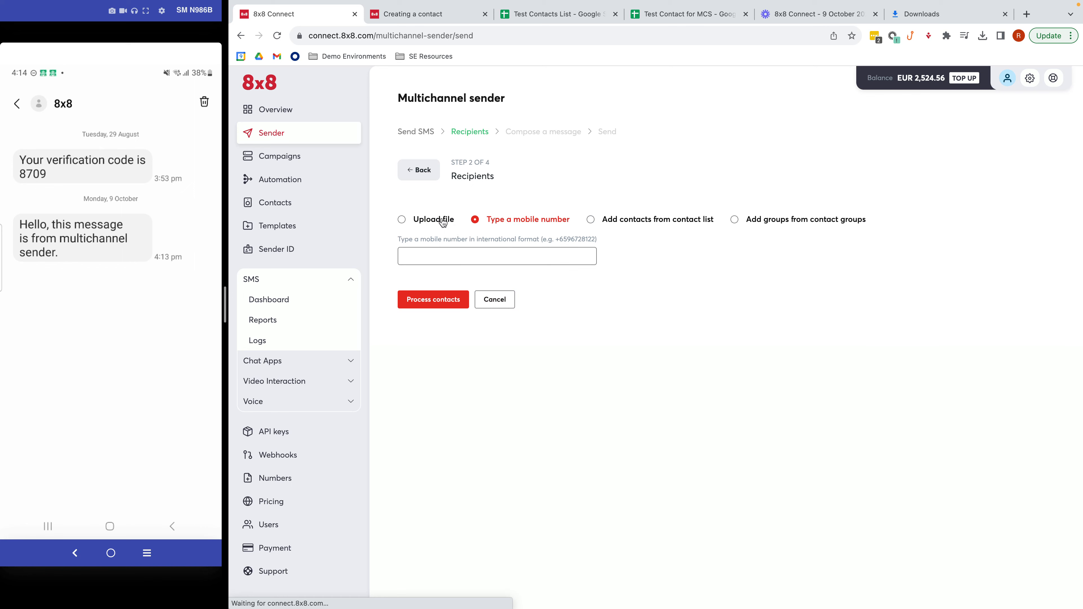
- Search the contact list and add the Singapore contact as the processed recipient
left_click(605, 222)
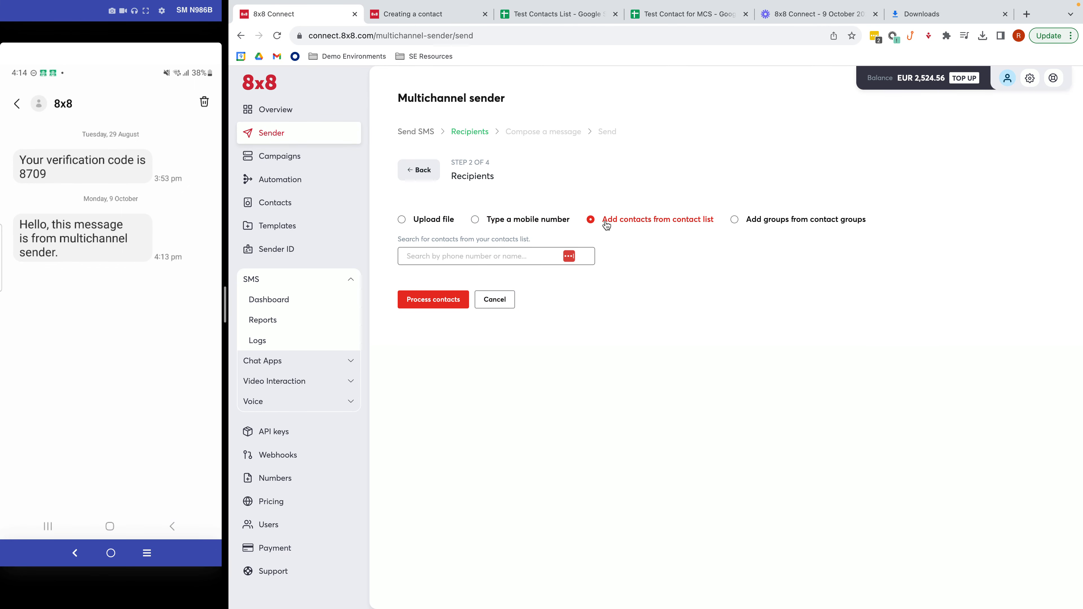
left_click(515, 253)
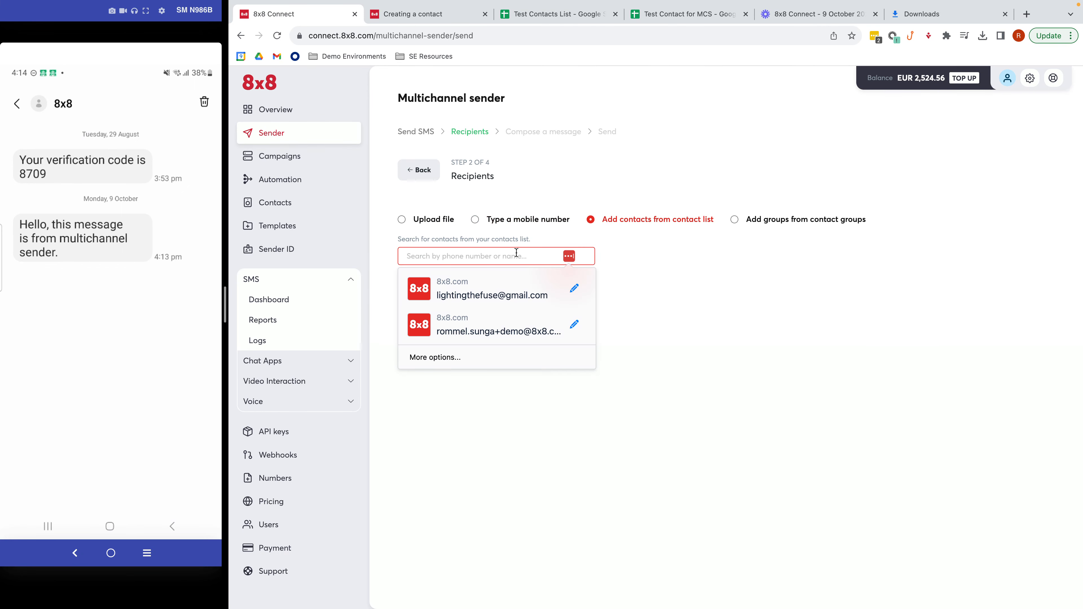
type("Rommel")
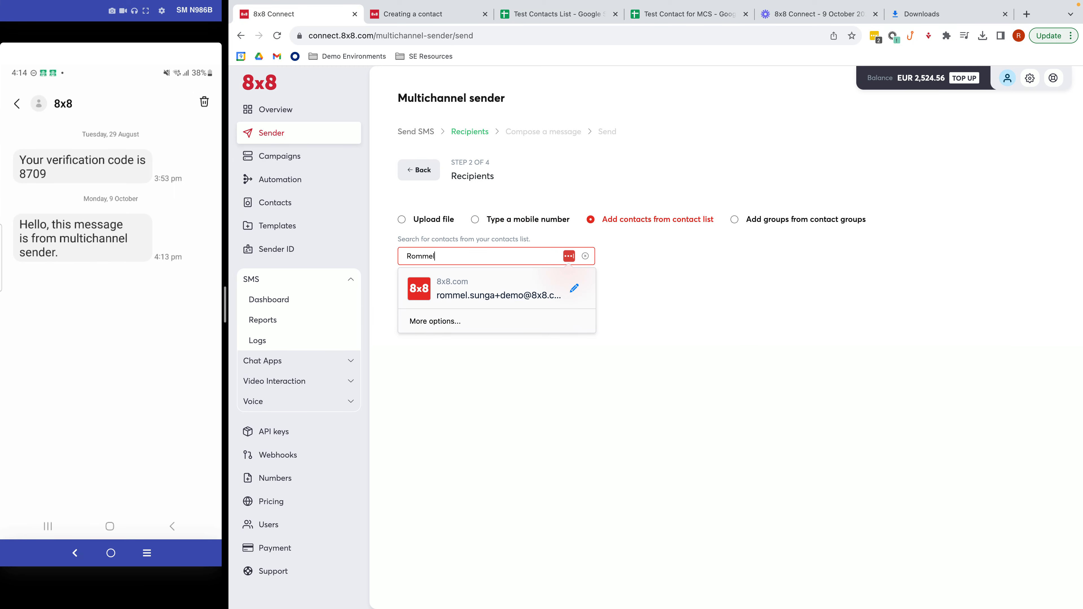
left_click(641, 262)
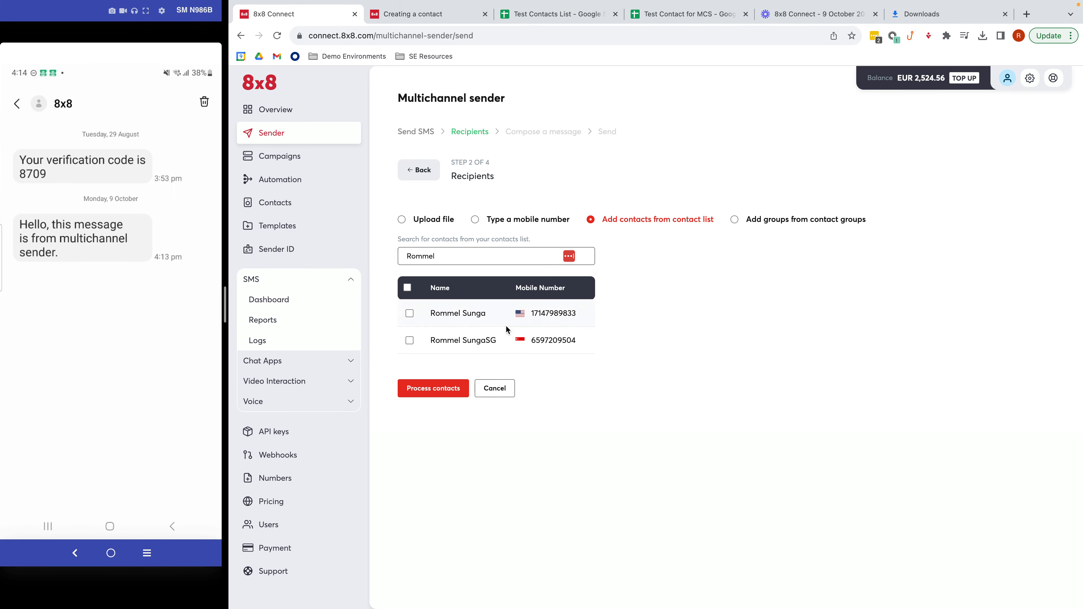
left_click(411, 343)
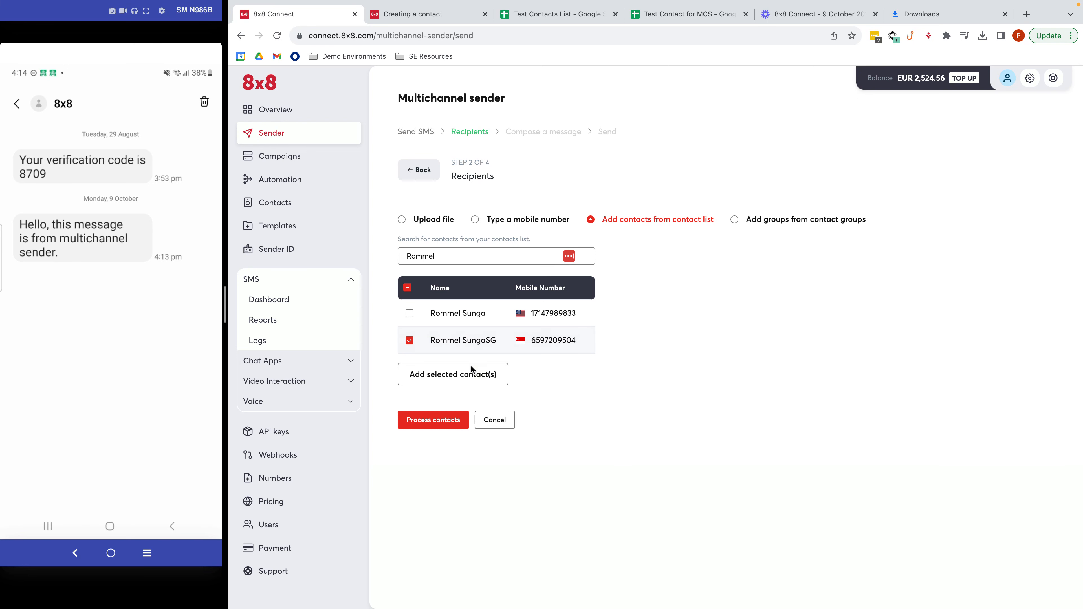
left_click(461, 379)
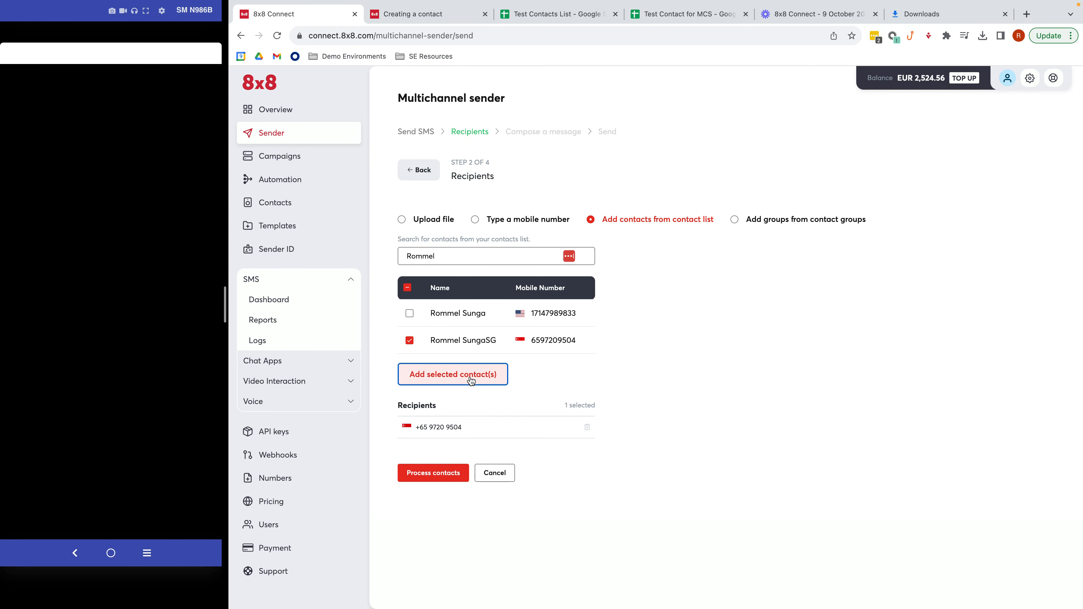
left_click(440, 471)
left_click(466, 462)
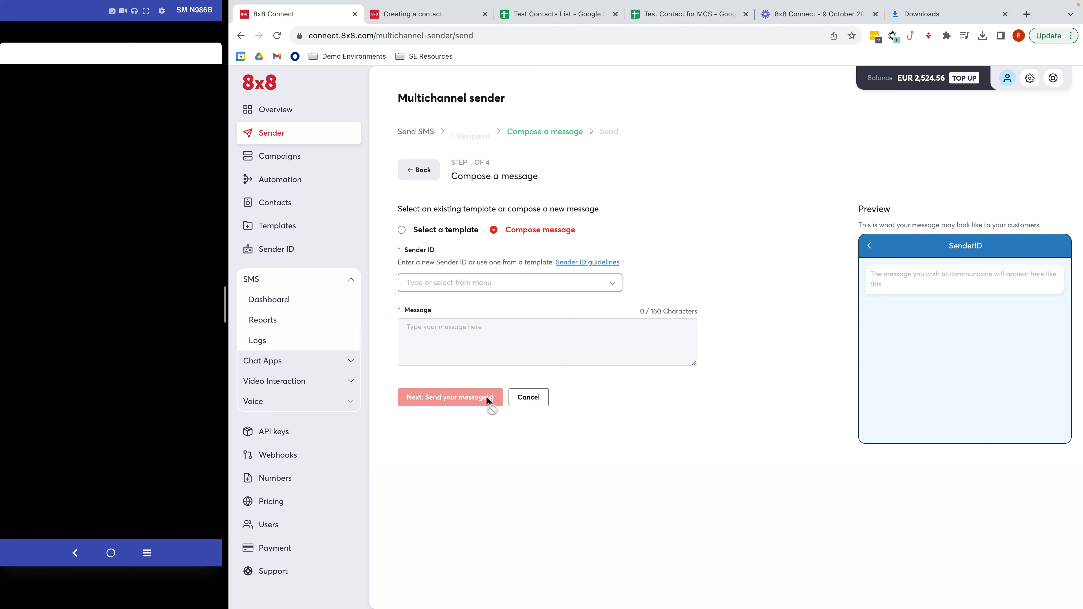
- Send 'Hello, this is a message using the contact list in multi channel sender.' from 8x8 under the default campaign name
left_click(482, 285)
left_click(464, 313)
left_click(477, 333)
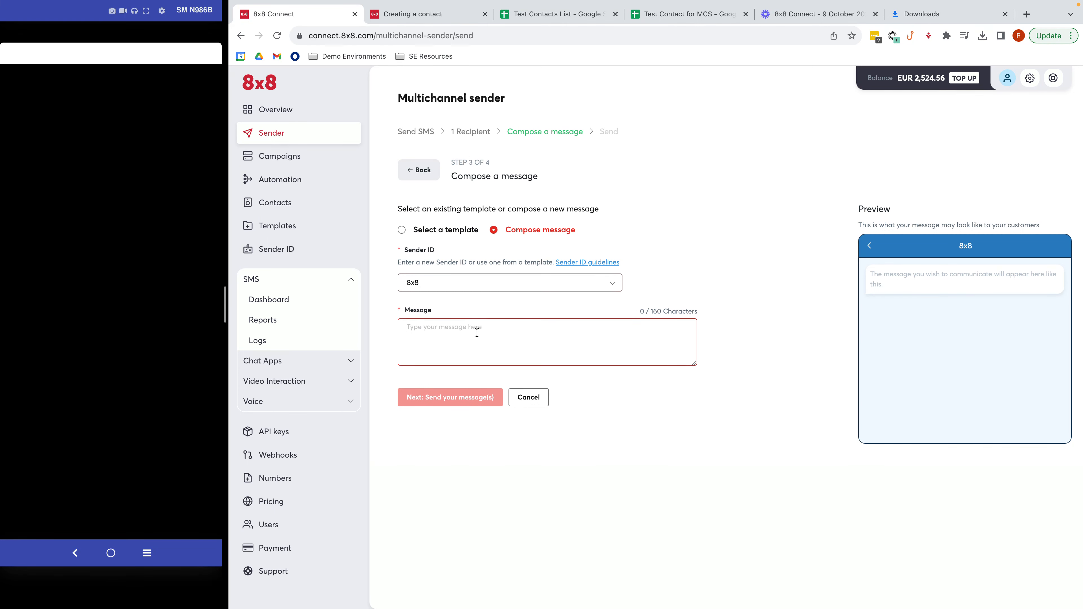
type("Hello, this")
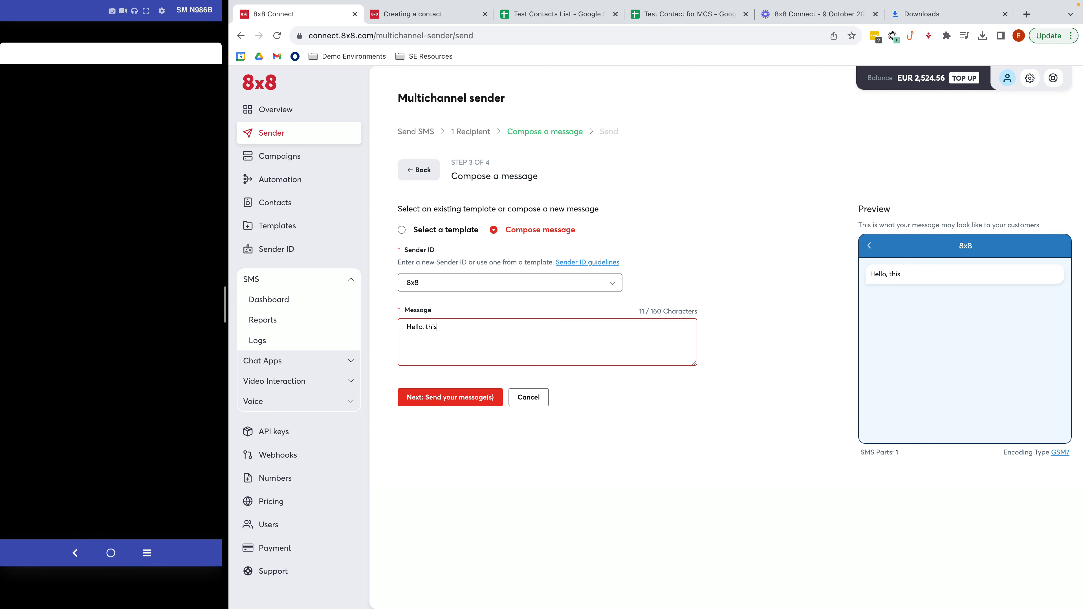
type(" is a message using the co")
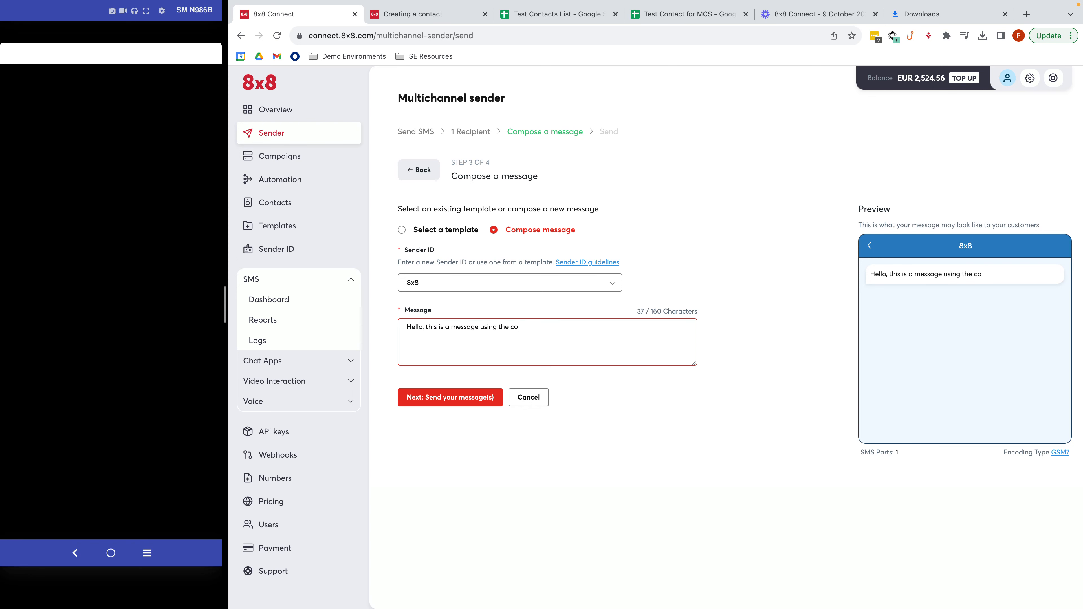
type("ntact list in multi channel sender.")
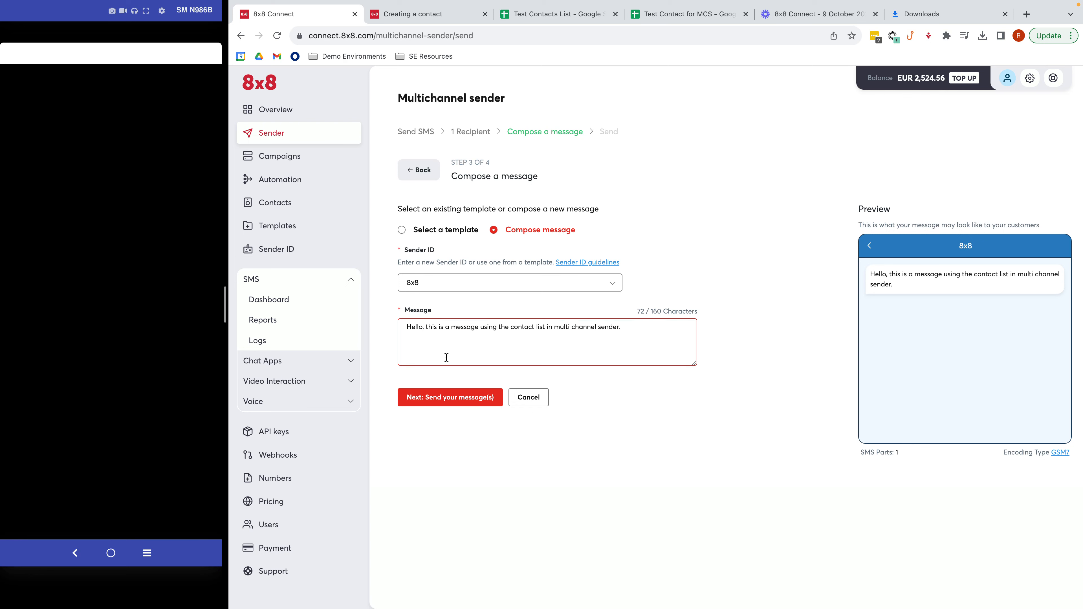
left_click(450, 396)
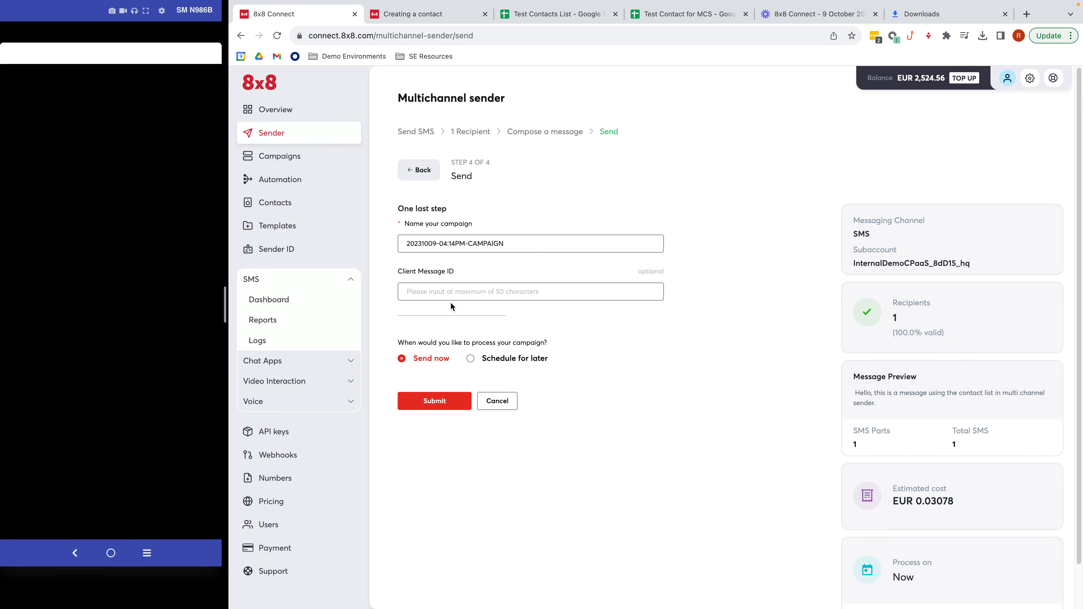
left_click(435, 401)
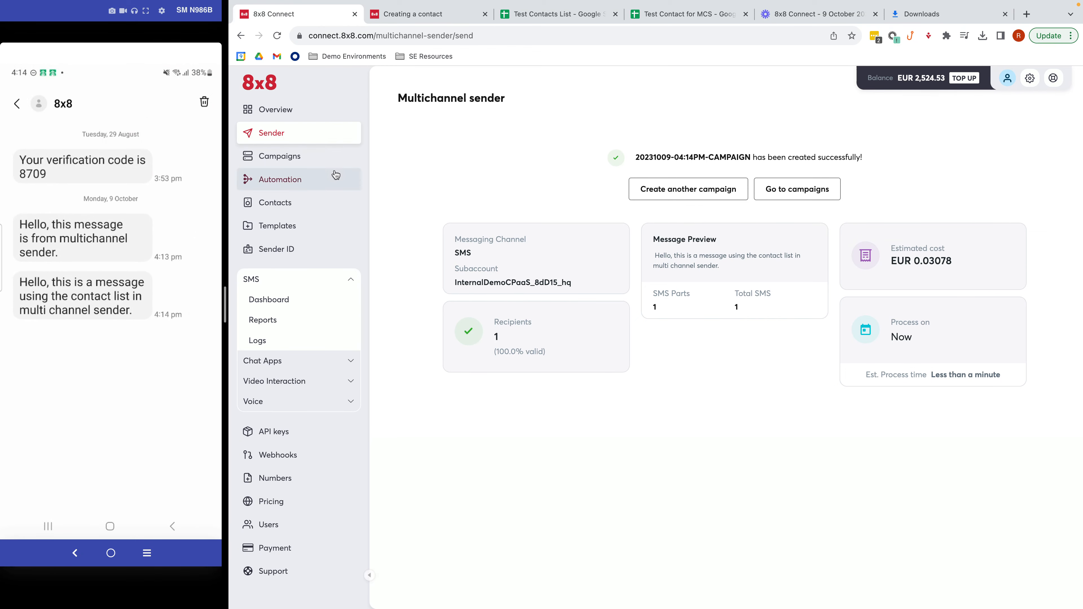
left_click(303, 115)
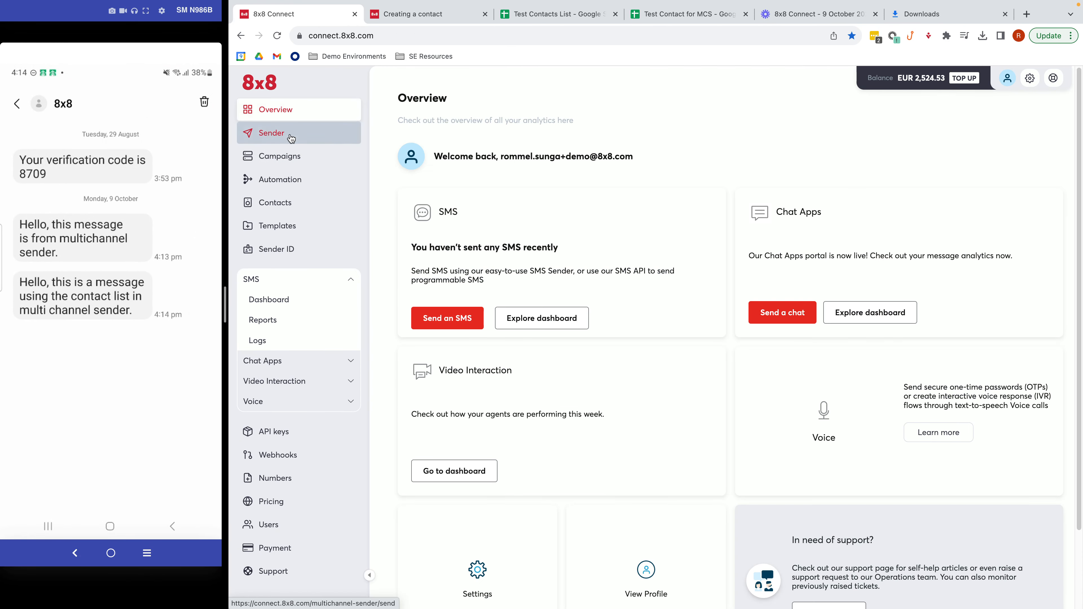
- Start another SMS send from the InternalDemoCPaaS_8dD15_hq subaccount
left_click(291, 137)
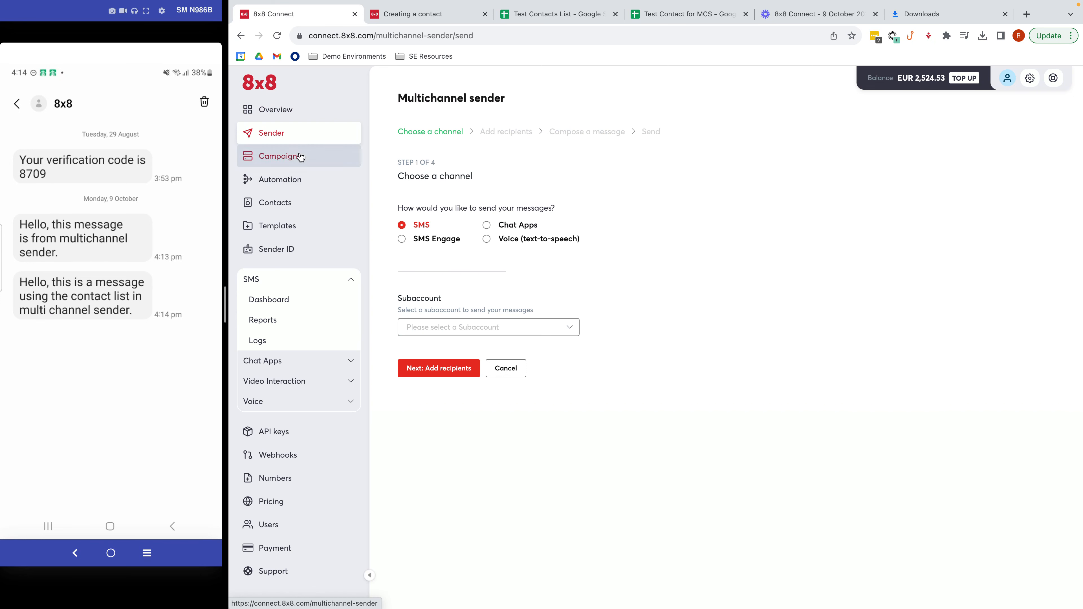
left_click(459, 336)
left_click(461, 353)
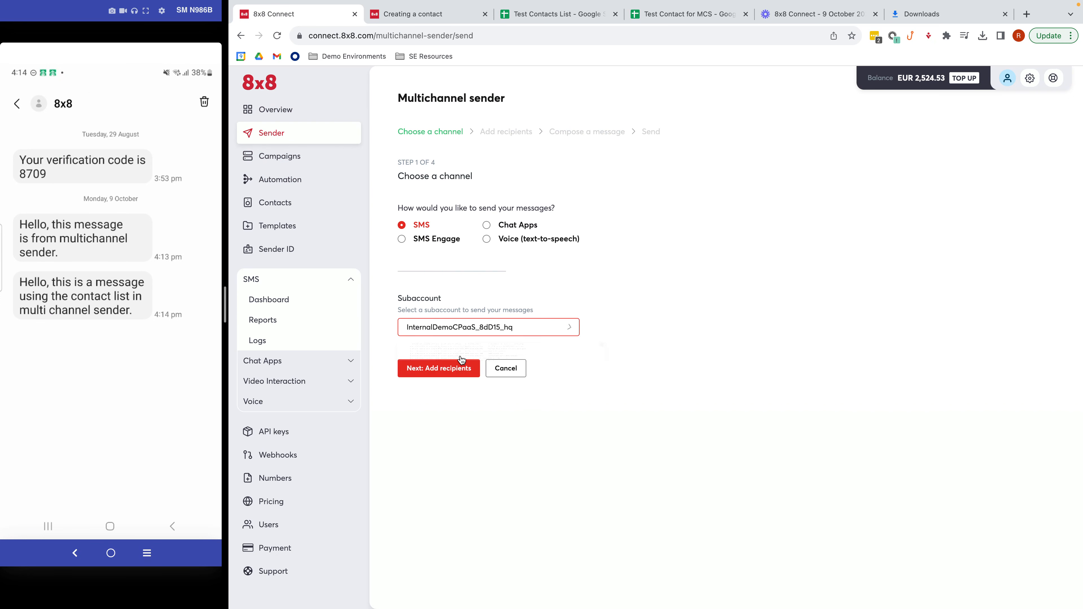
left_click(439, 368)
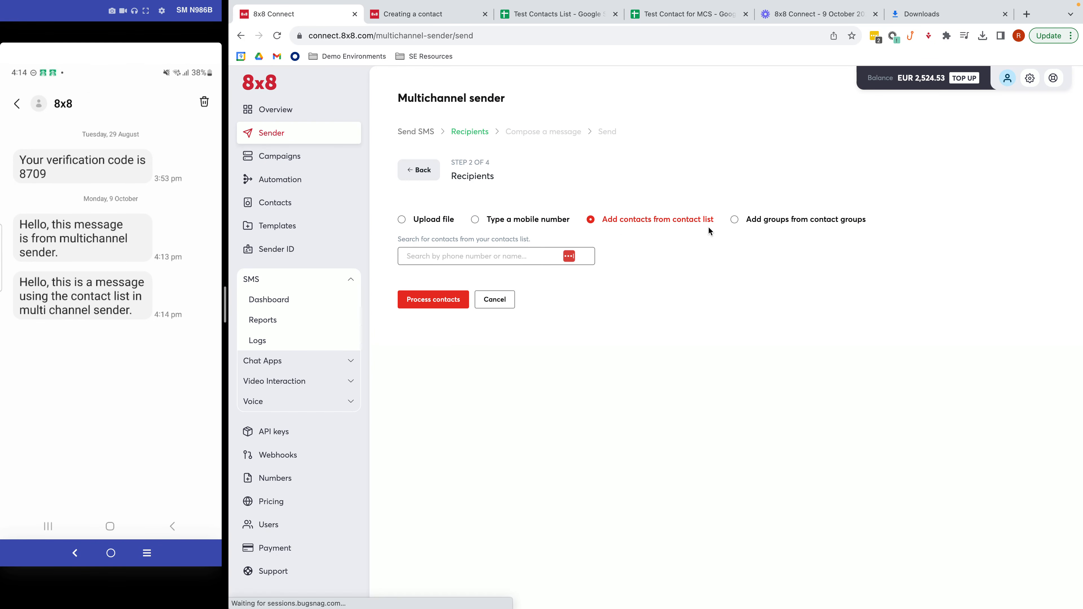
- Add RS Test Group from contact groups as recipients and process the contacts
left_click(763, 223)
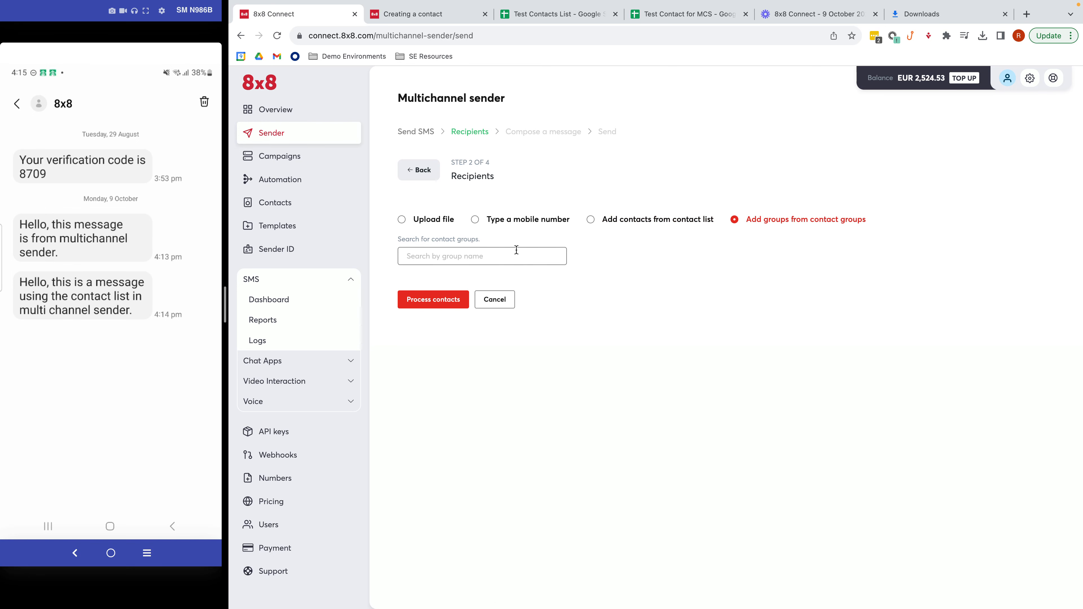
type("RS")
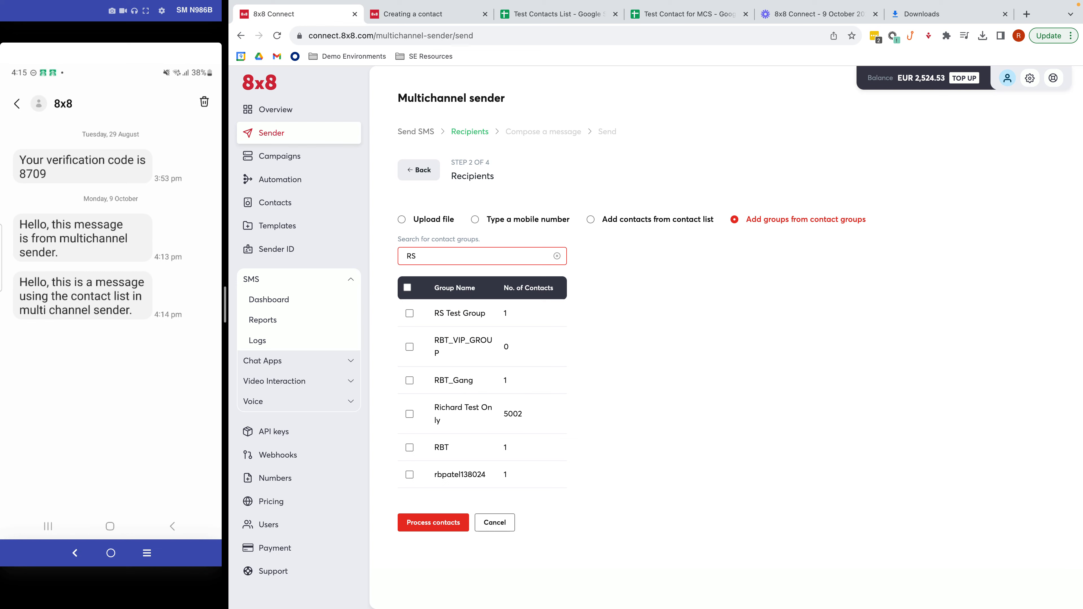
left_click(409, 313)
left_click(438, 347)
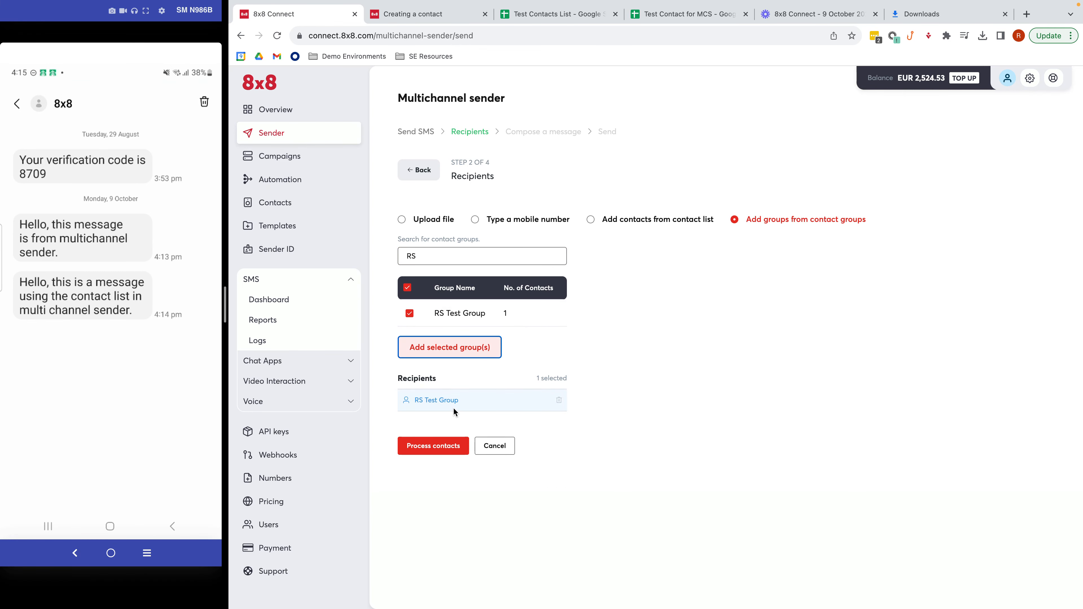
left_click(446, 445)
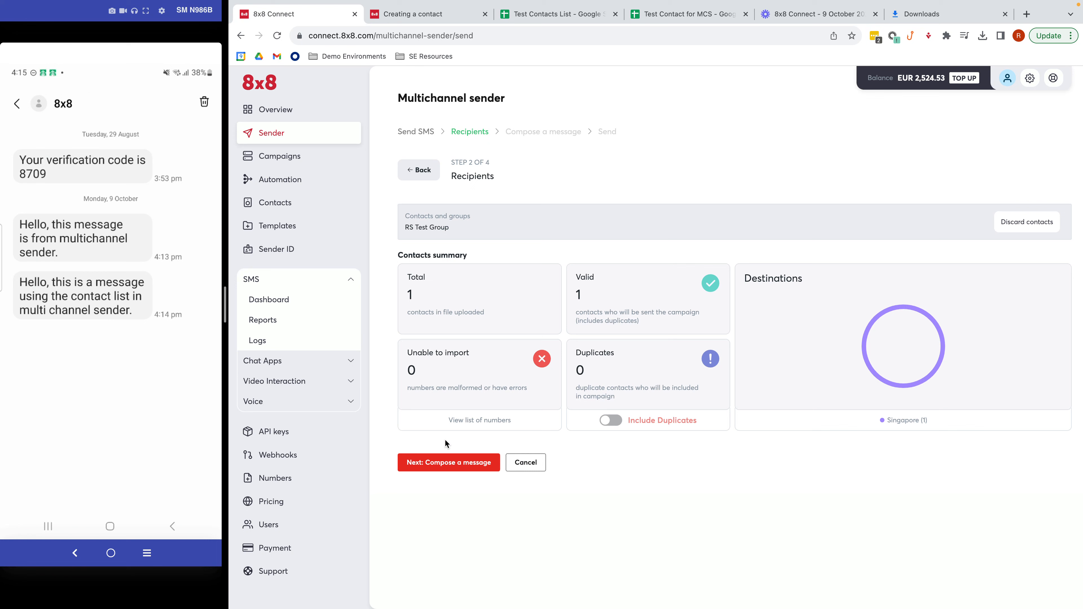
left_click(458, 462)
left_click(467, 285)
left_click(444, 314)
left_click(447, 326)
type("H")
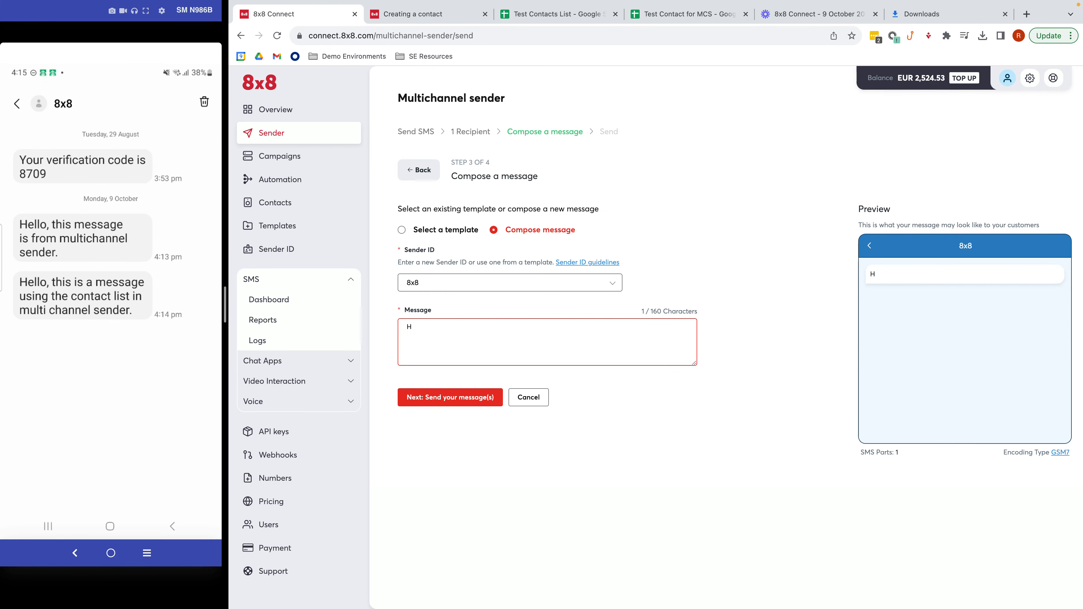
type("ello, this is a message using the contact group feature in mul")
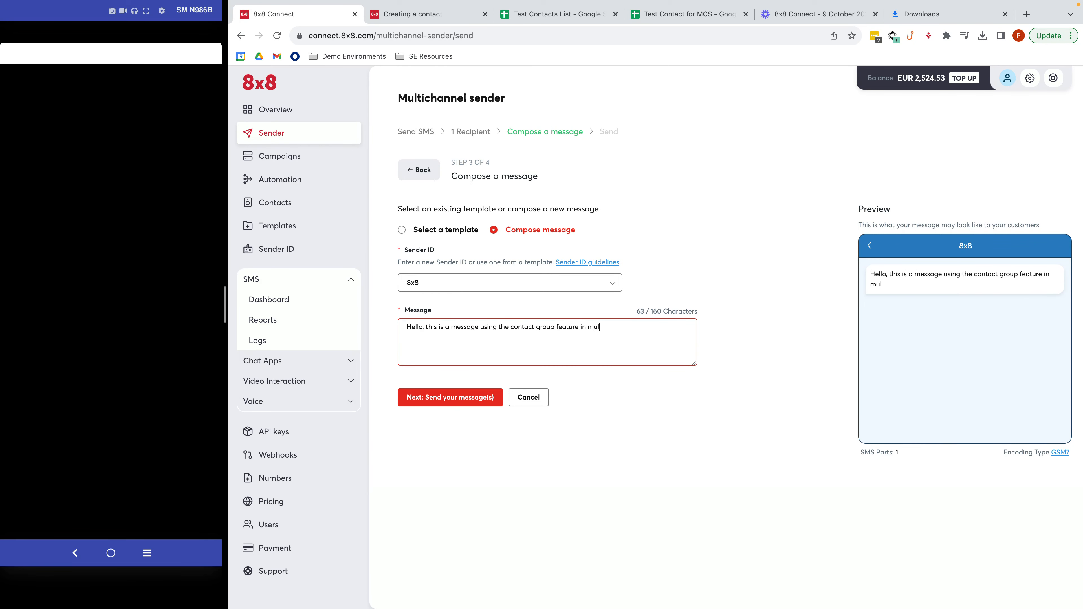
type("ti channel sender.")
left_click(439, 398)
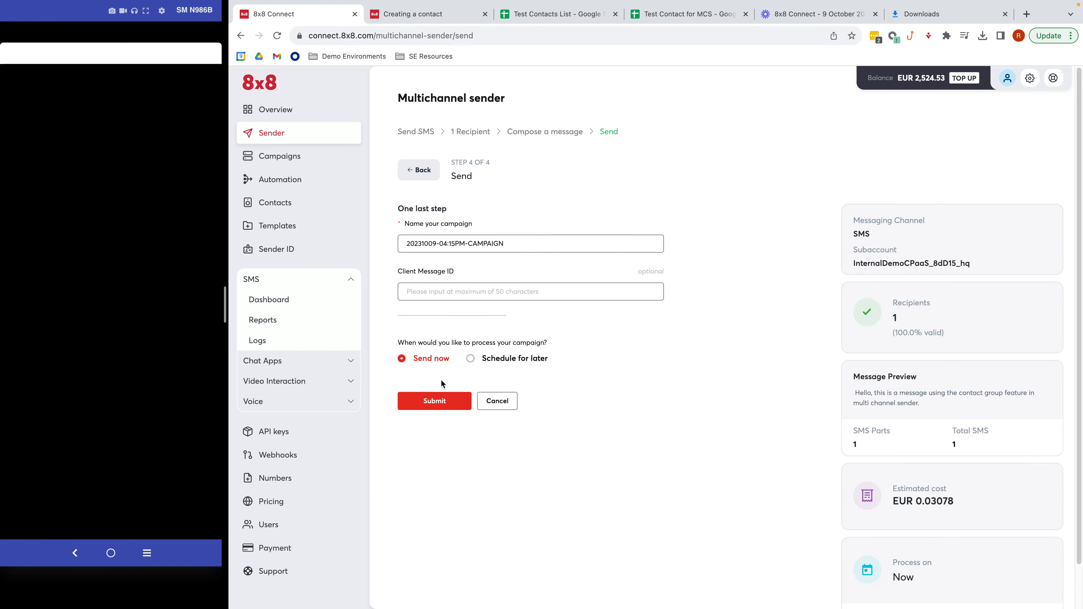
left_click(436, 401)
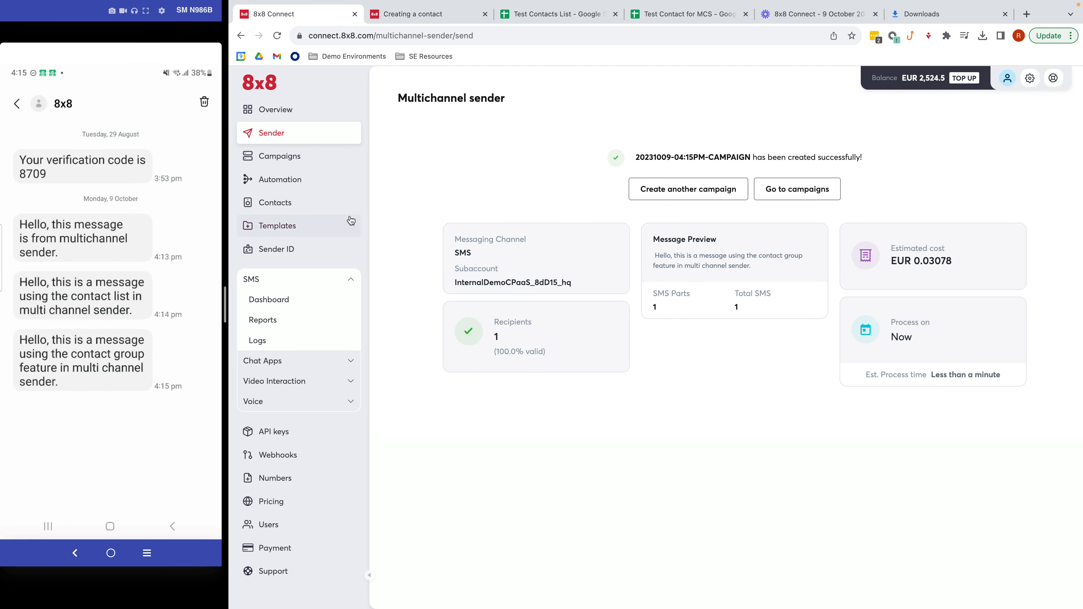
left_click(293, 112)
- Start a new SMS send from the InternalDemoCPaaS_8dD15_hq subaccount
left_click(272, 133)
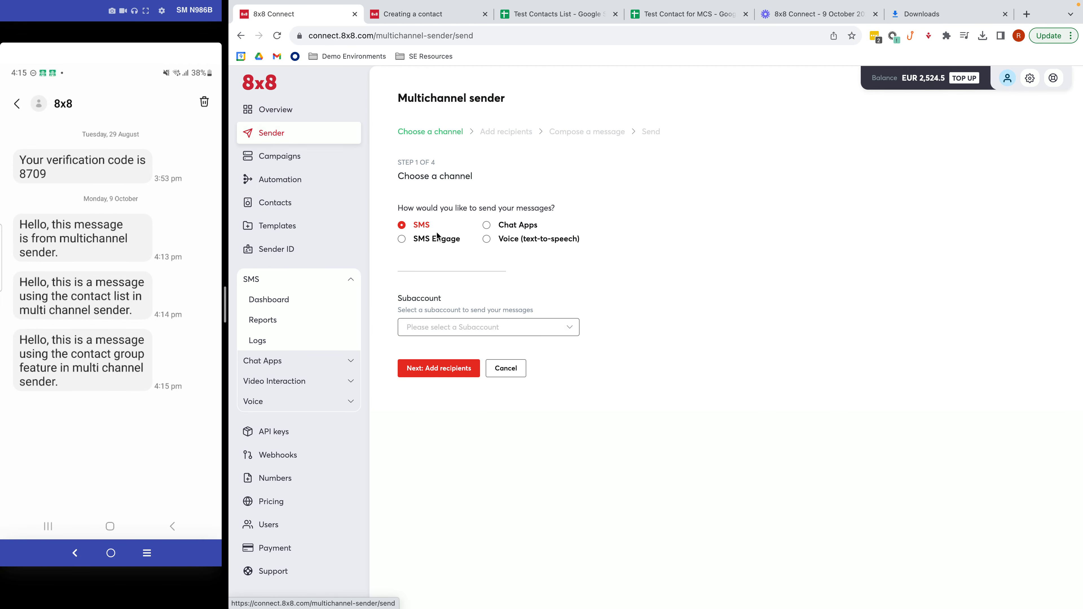
left_click(472, 330)
left_click(466, 355)
left_click(455, 367)
- Enter the recipient's Singapore mobile number, process it, and choose sender ID 8x8
left_click(502, 221)
left_click(495, 260)
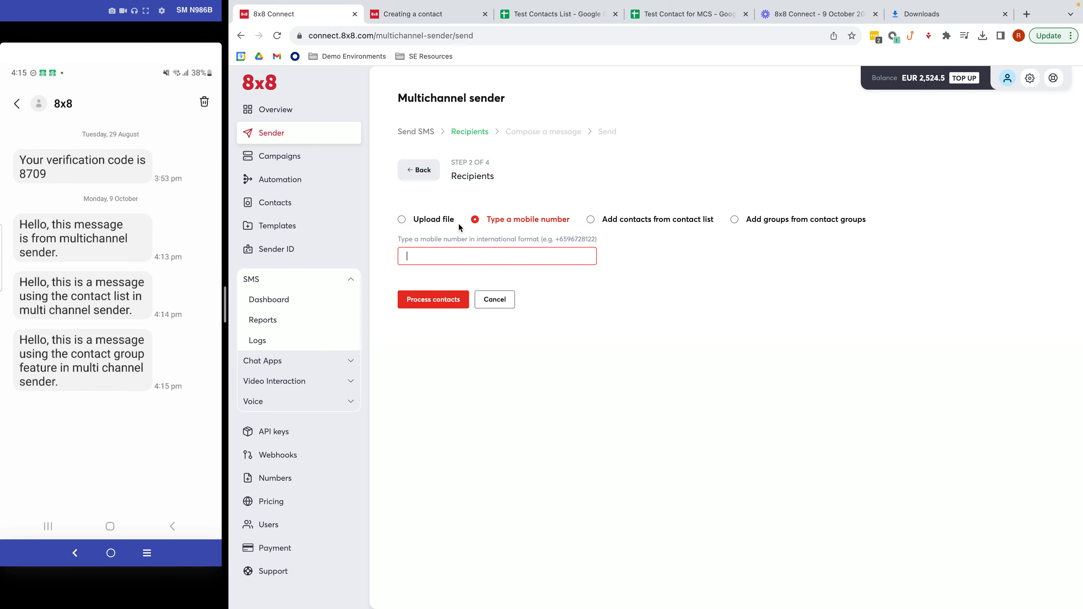
left_click(442, 273)
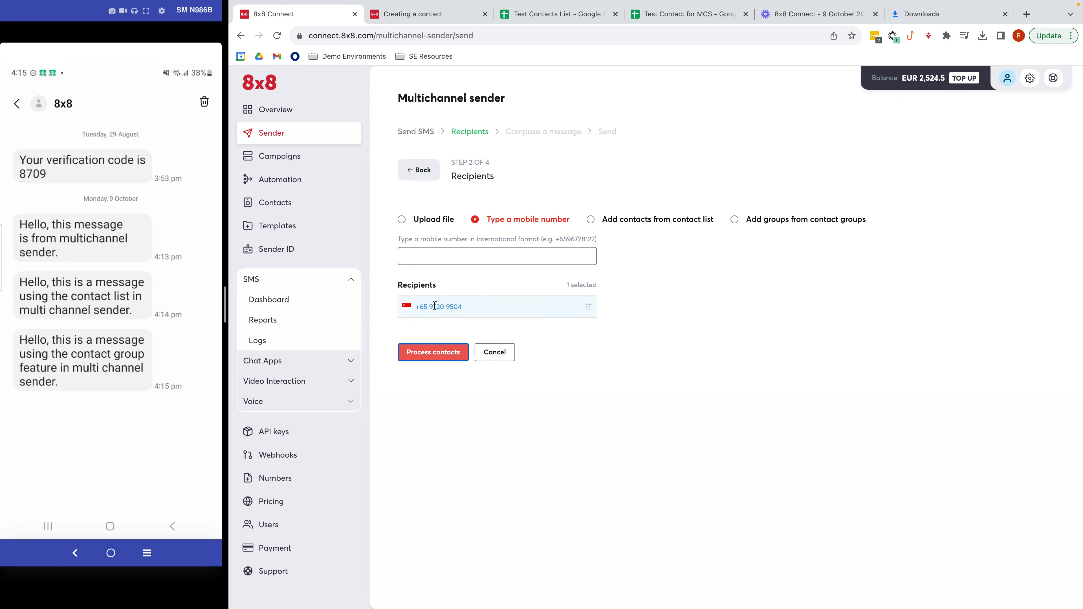
left_click(433, 352)
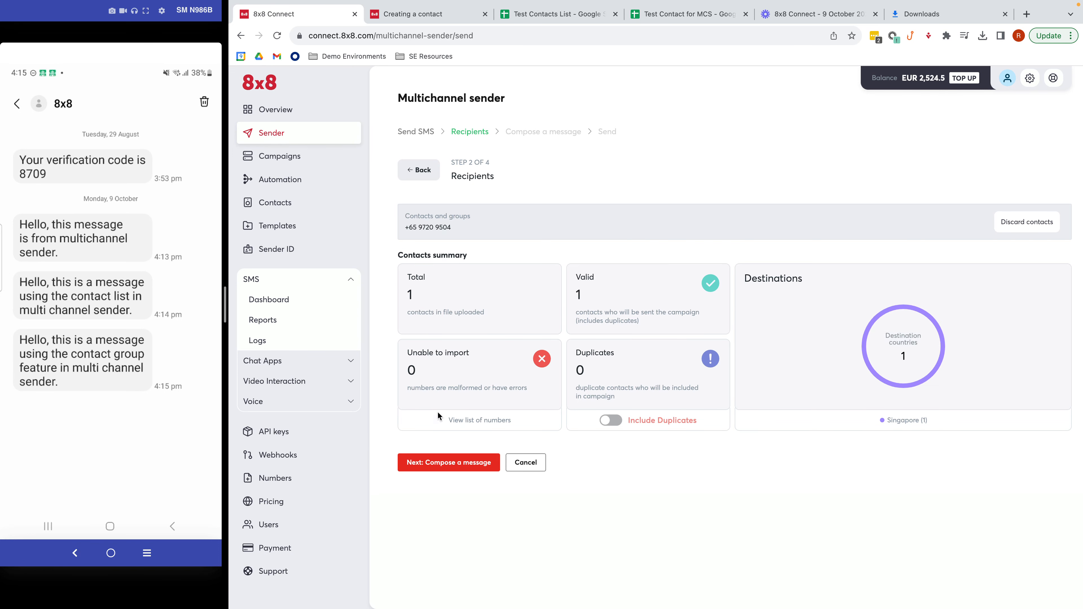
left_click(442, 462)
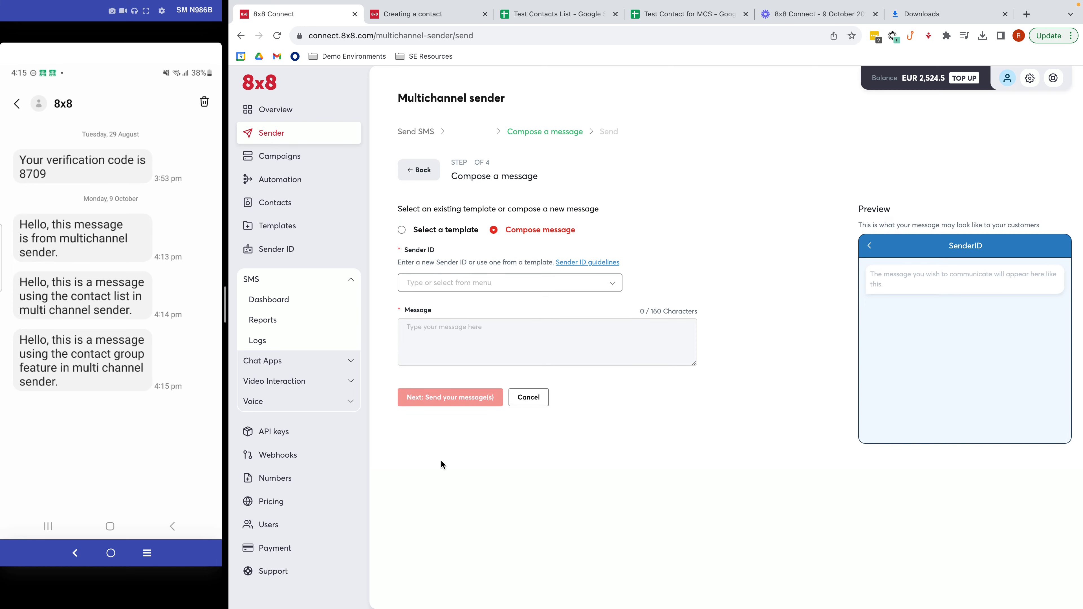
left_click(456, 292)
left_click(453, 312)
- Load the saved 'Hello, how are you?' template as the message
left_click(440, 232)
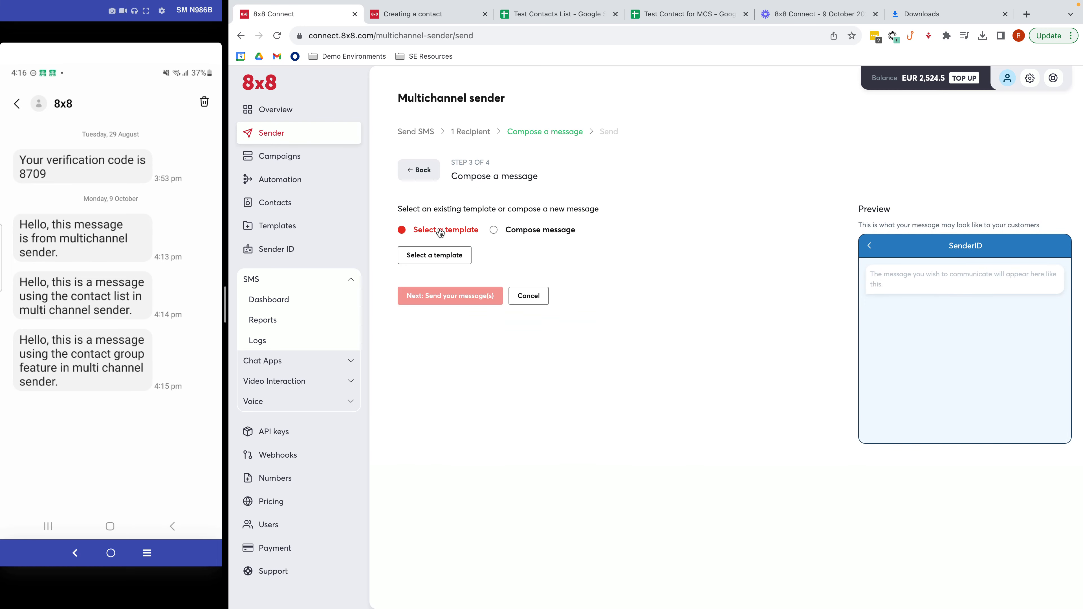
left_click(442, 256)
left_click(463, 174)
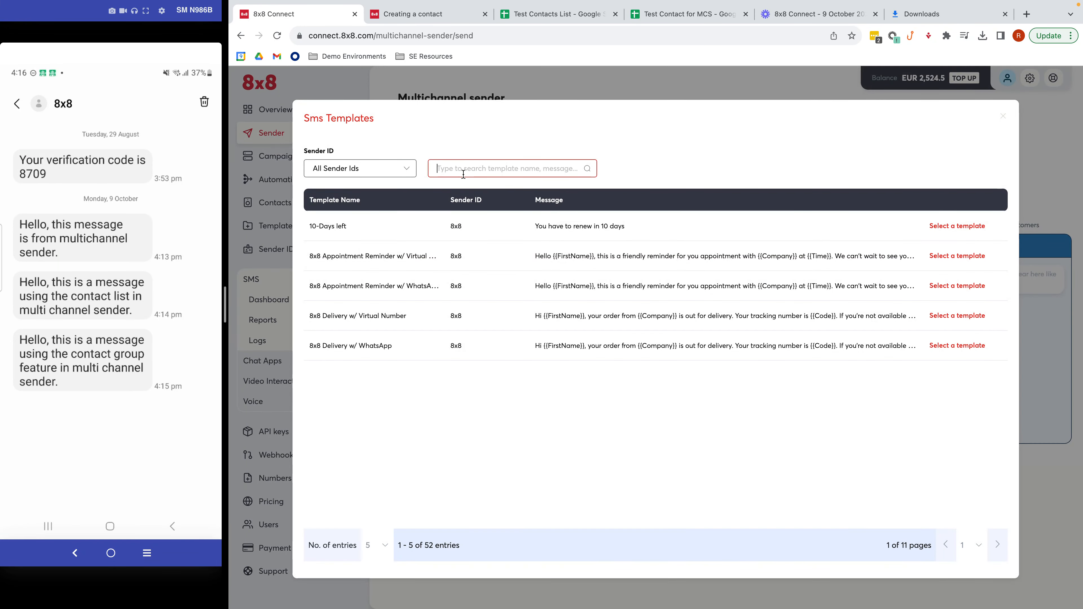
type("Rommel")
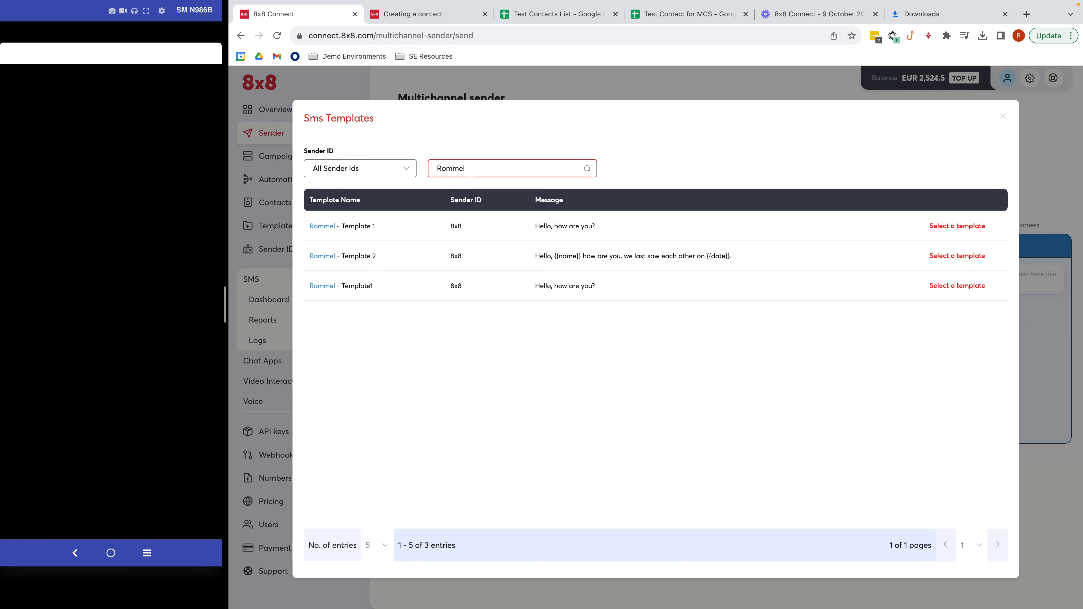
left_click(980, 227)
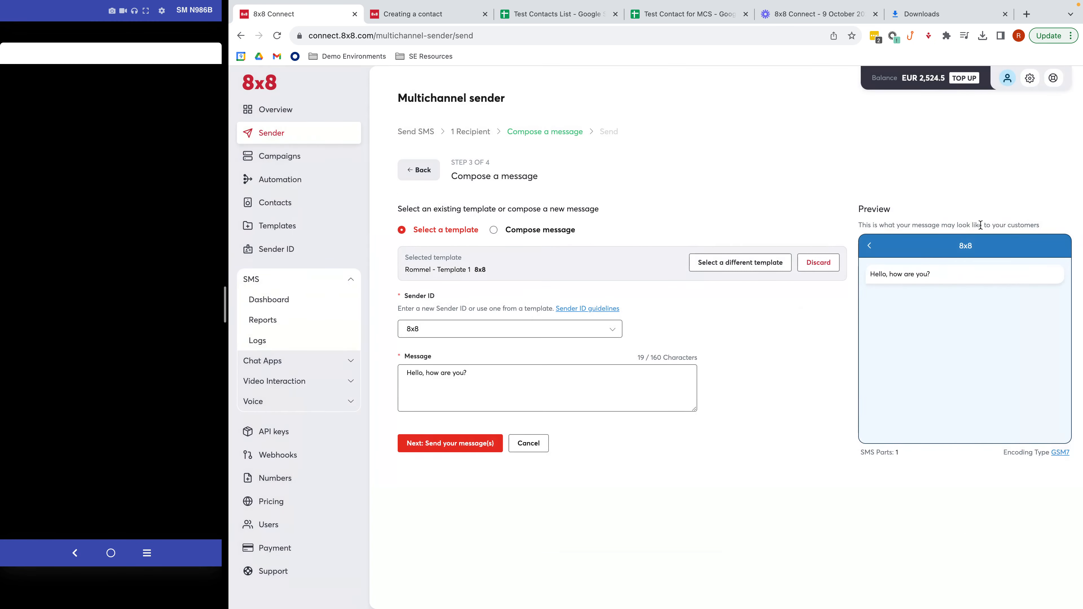
left_click_drag(505, 373, 411, 374)
left_click(467, 448)
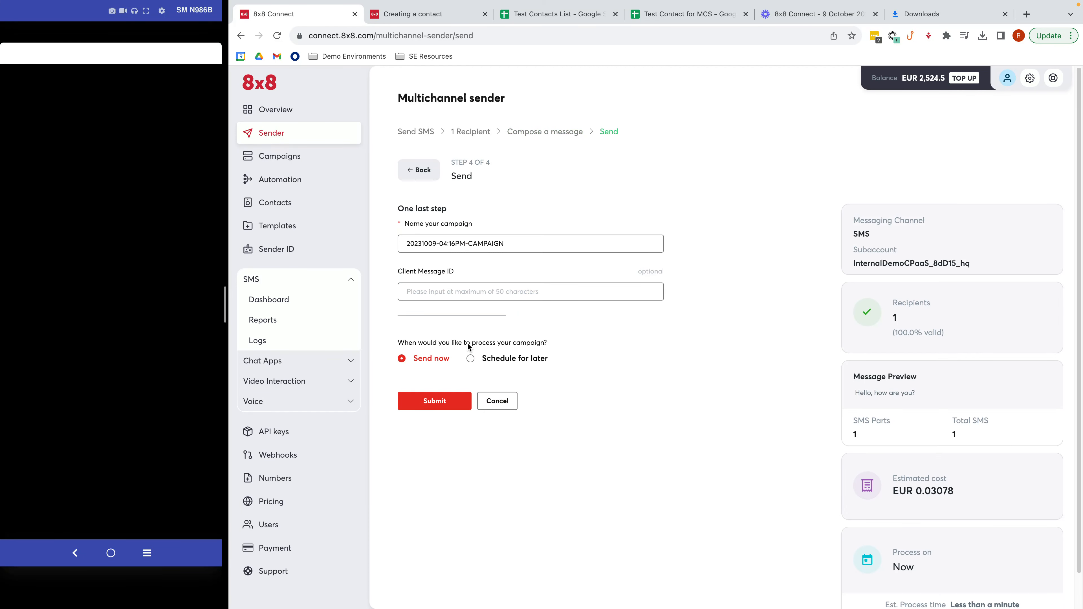
left_click(431, 397)
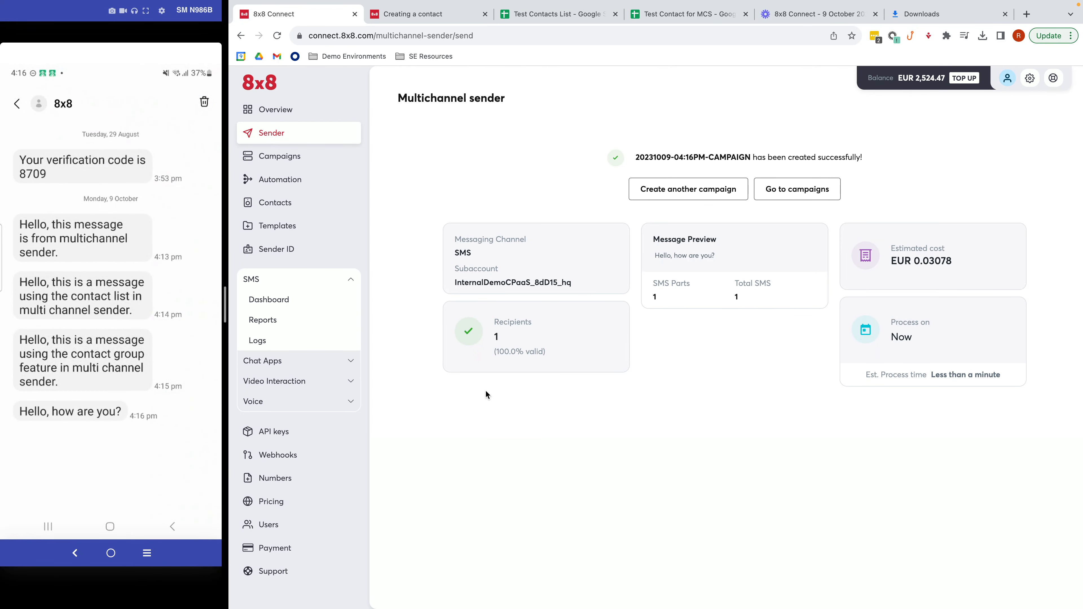
left_click(308, 157)
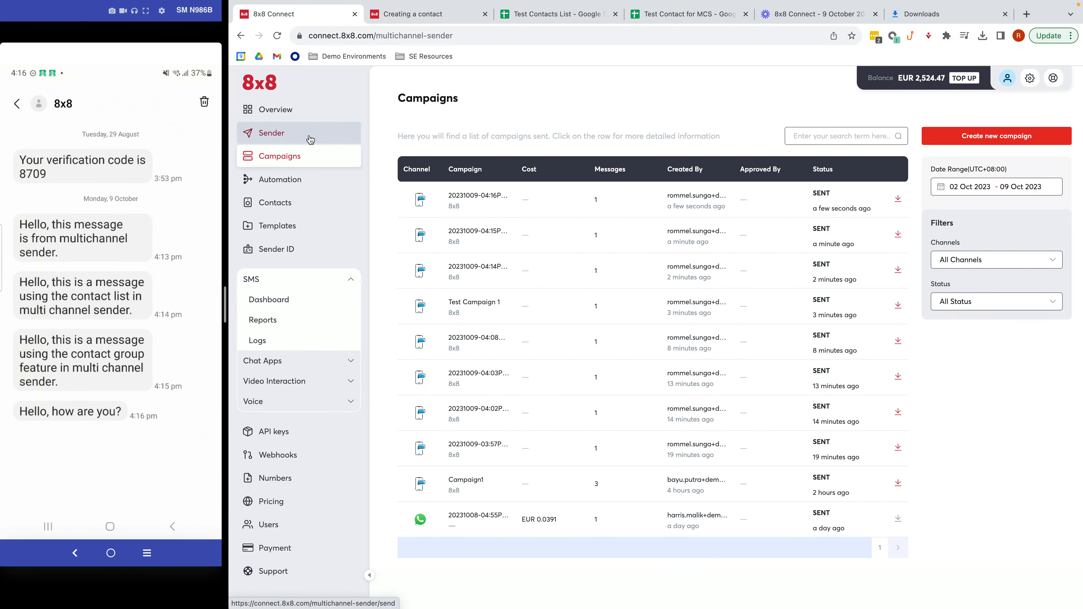
- Start a new SMS send from the InternalDemoCPaaS_8dD15_hq subaccount
left_click(311, 143)
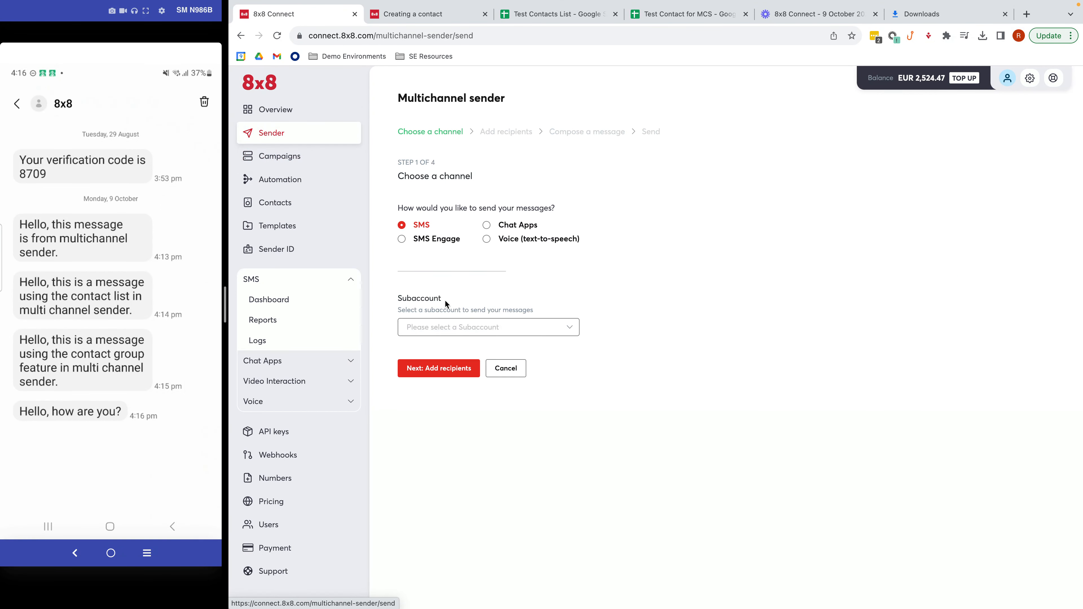
left_click(451, 327)
left_click(454, 353)
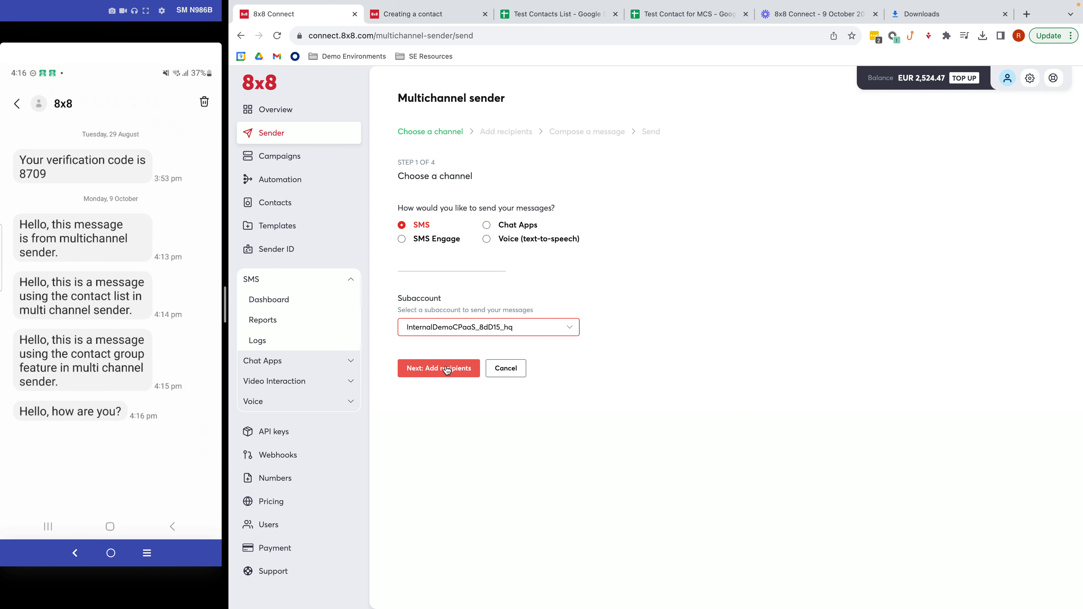
left_click(446, 369)
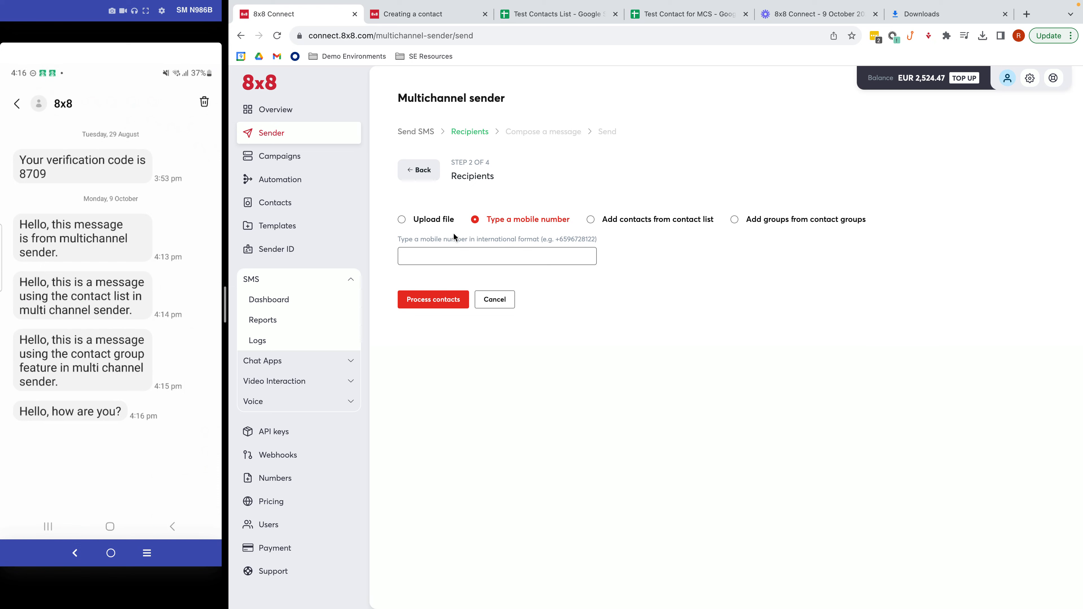
- Upload Test Contact for MCS.xlsx from Downloads as the recipients file
left_click(444, 227)
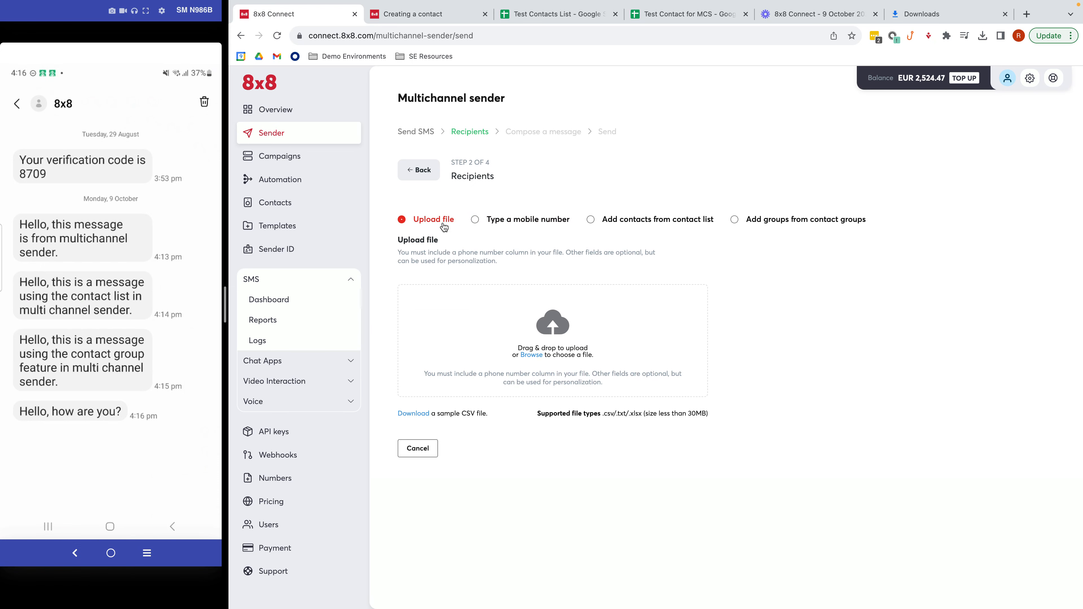
left_click(532, 354)
double_click(600, 265)
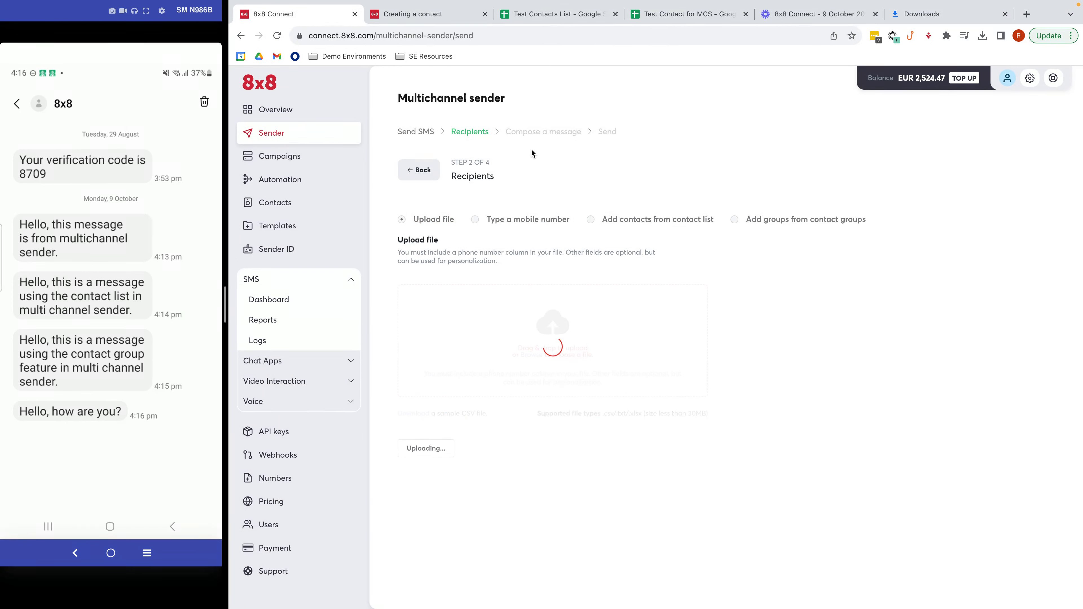
left_click(665, 17)
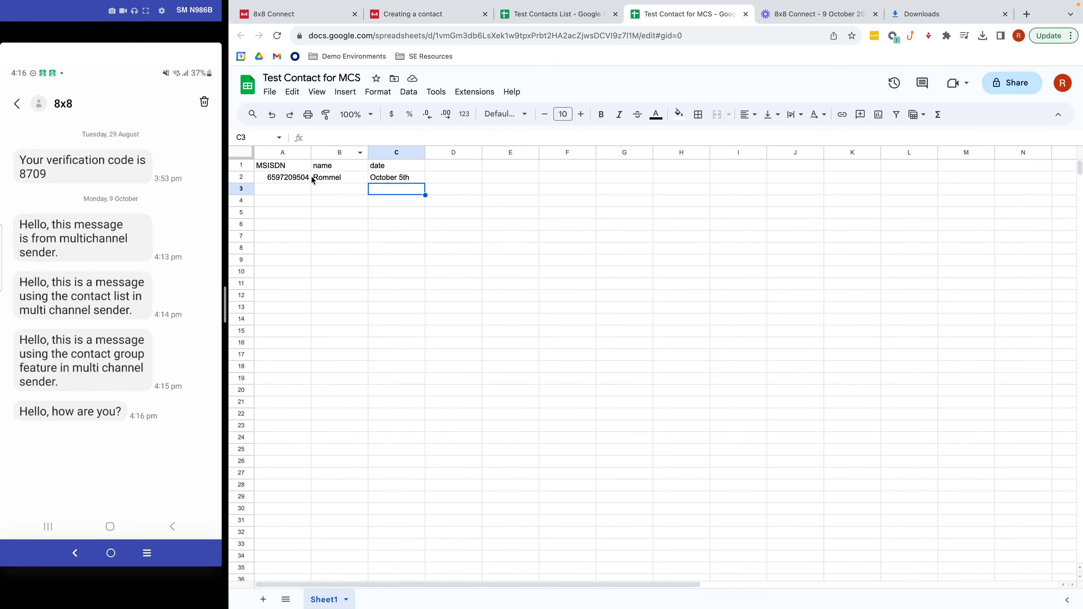
- Inspect the sheet's phone number (A2), name heading and value (B1, B2) and date (C2), then return to 8x8 Connect
left_click(275, 175)
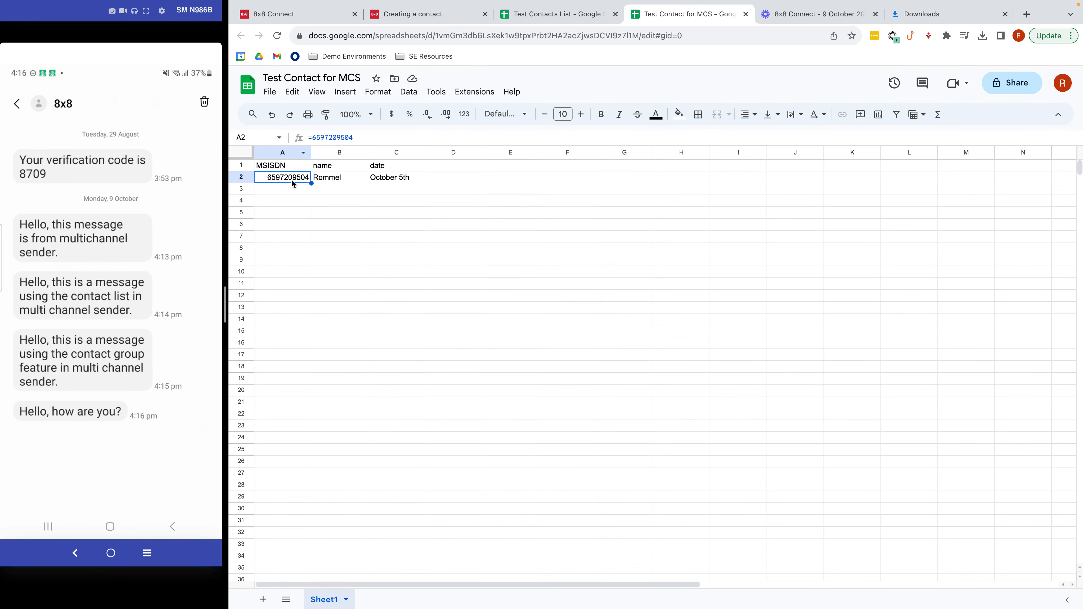
left_click(323, 169)
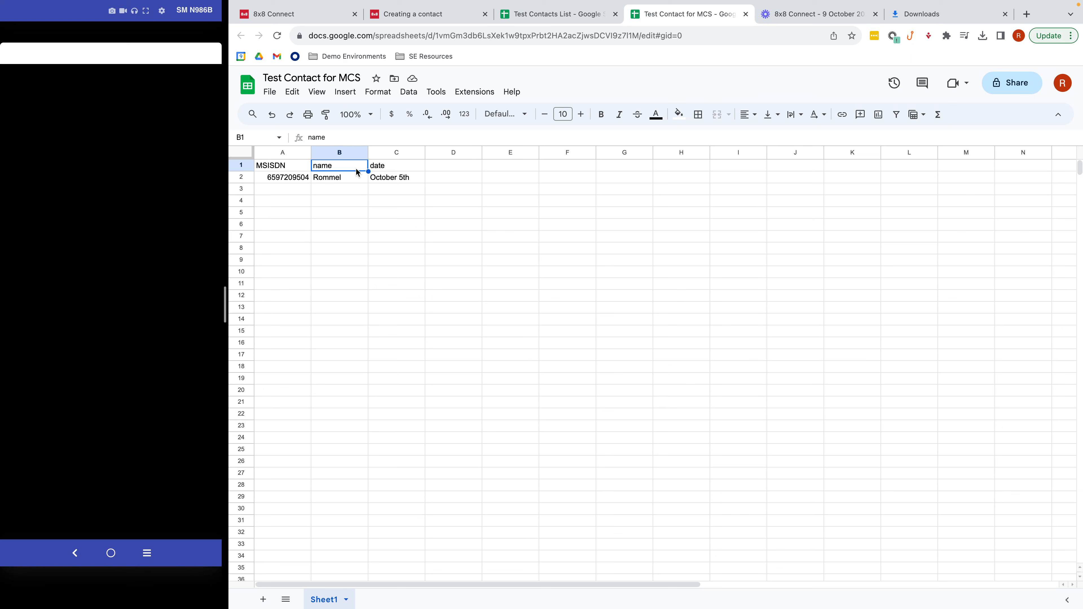
left_click(338, 180)
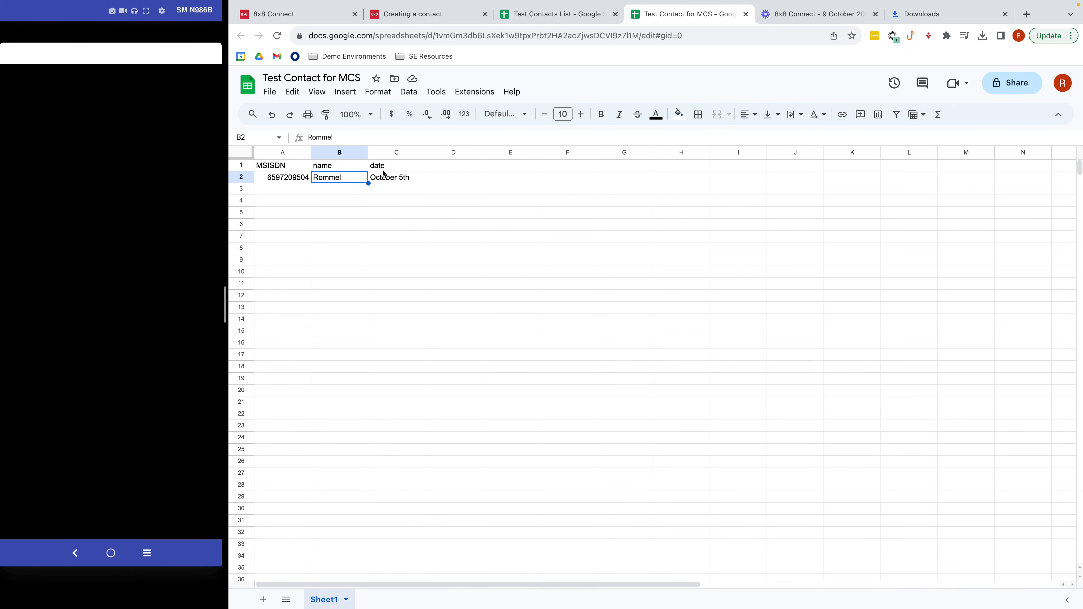
left_click(390, 180)
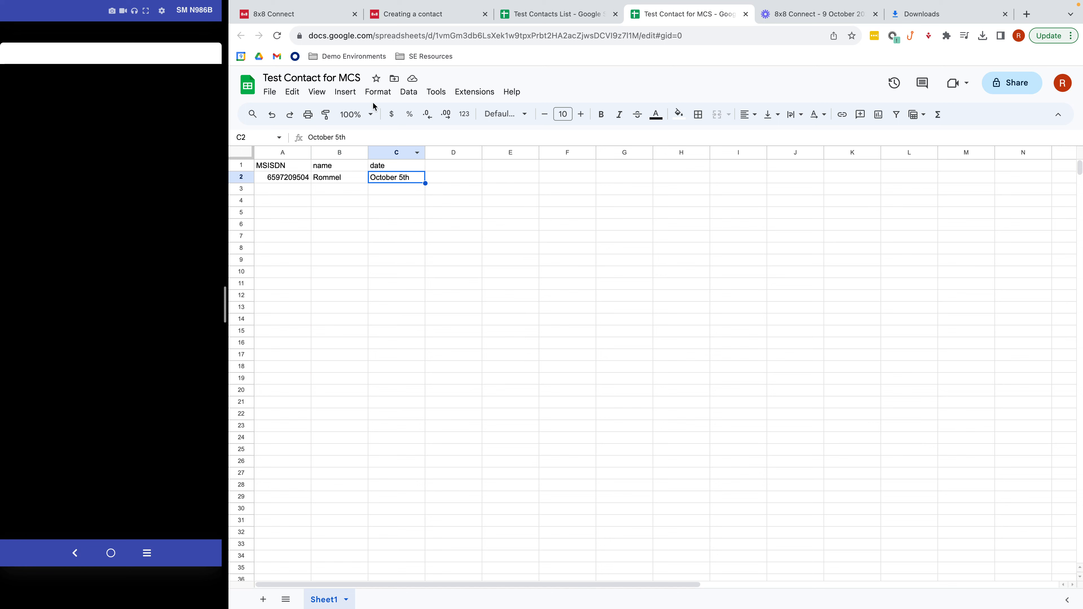
left_click(330, 21)
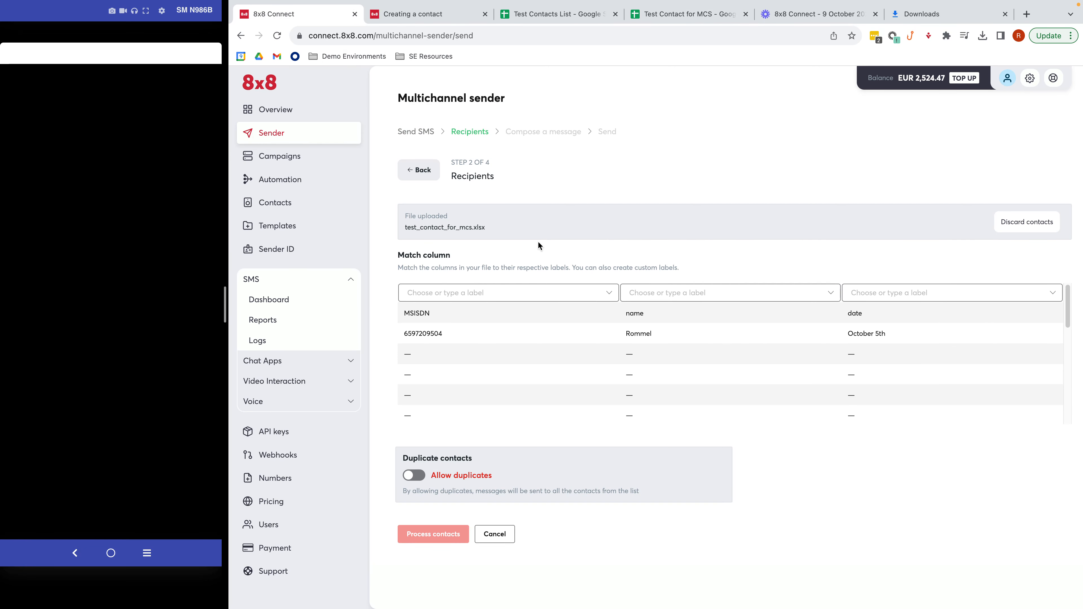
- Label column 1 as Mobile and column 2 with a new custom label 'name'
left_click(583, 303)
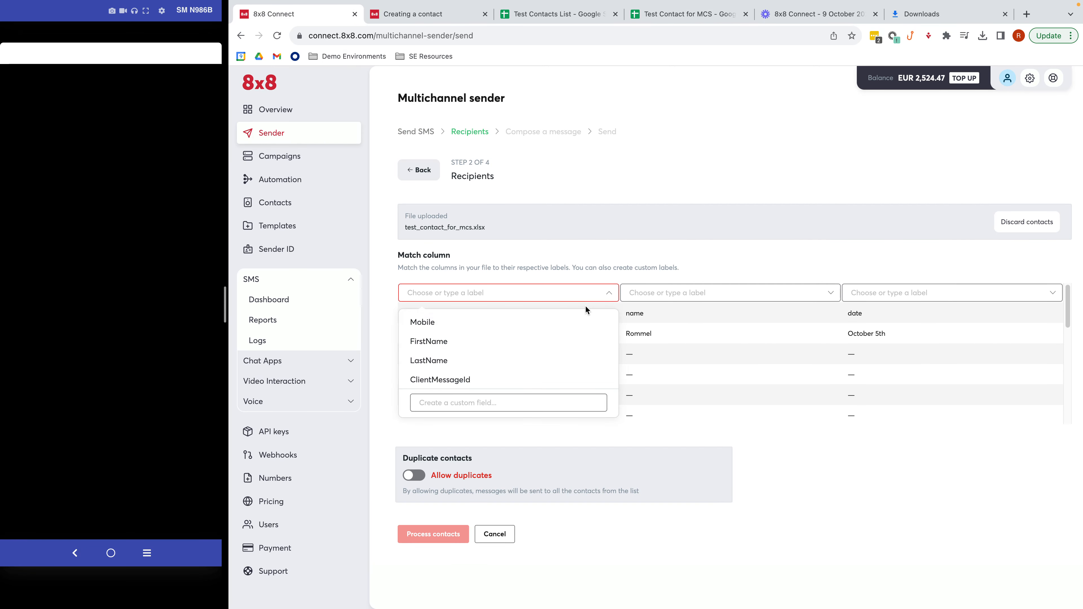
left_click(570, 322)
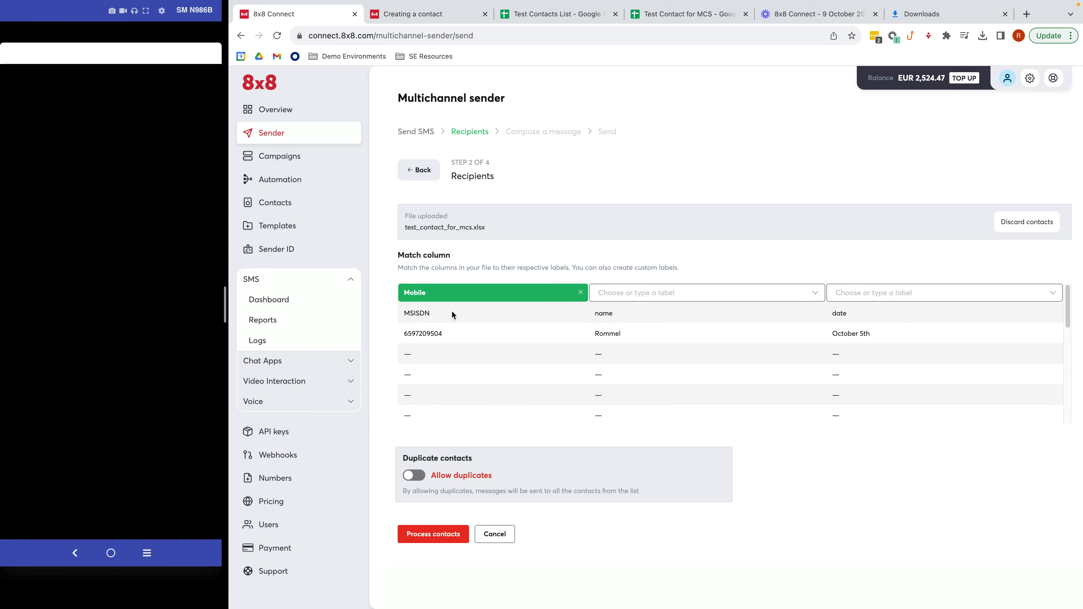
left_click(622, 298)
left_click(634, 397)
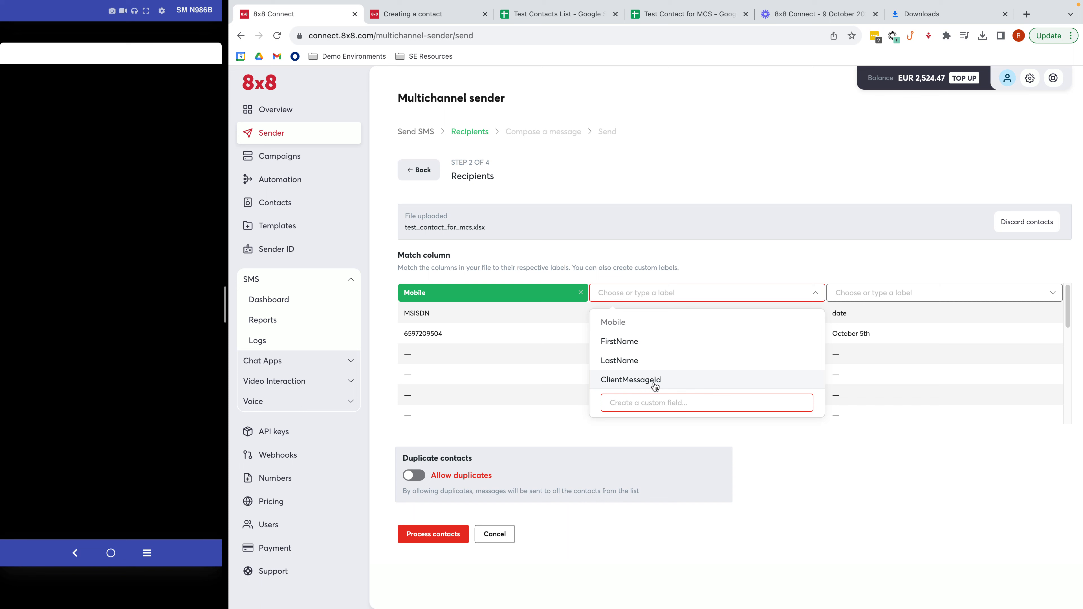
type("name")
key("Return")
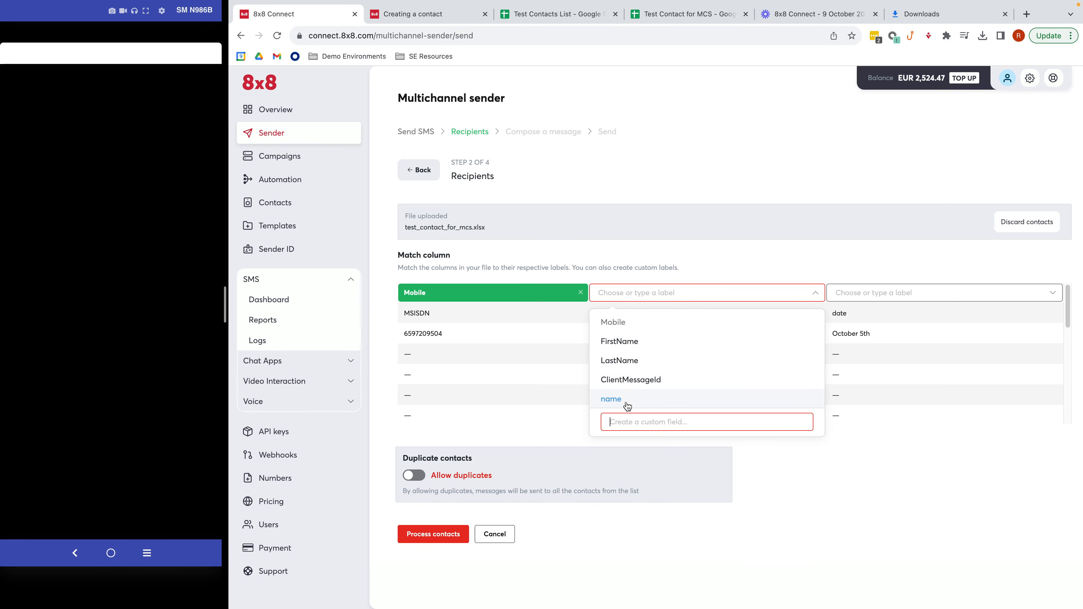
left_click(611, 399)
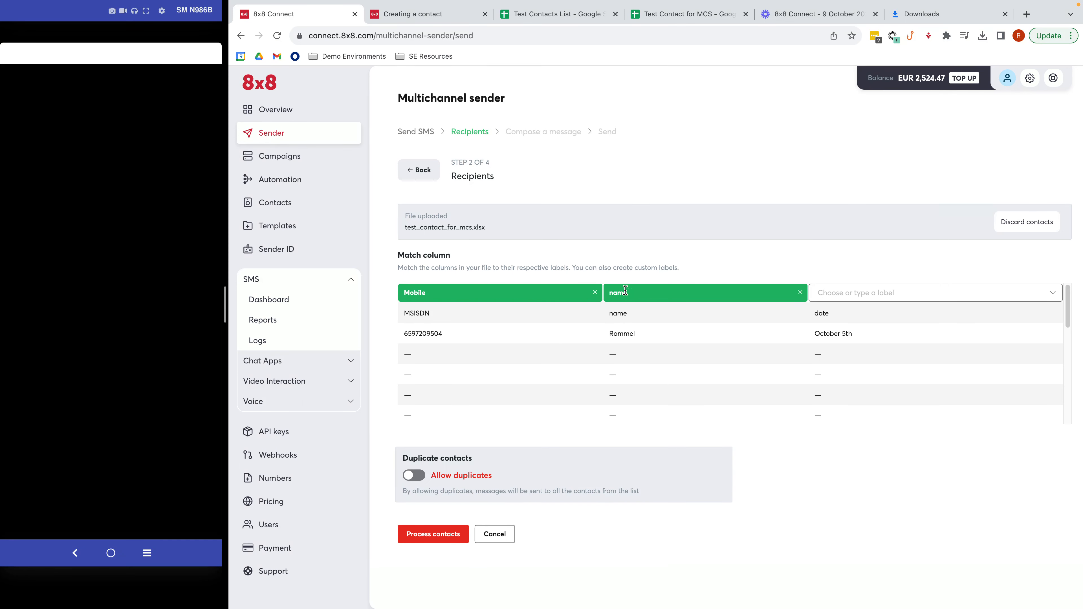
- Label column 3 with a new custom label 'date' and process the contacts
left_click(832, 292)
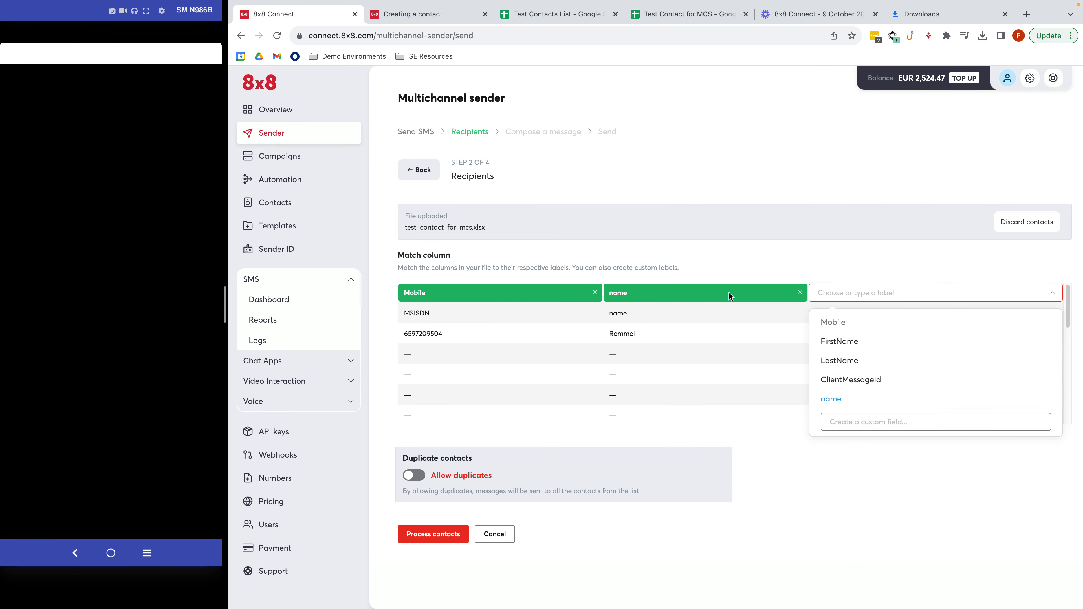
left_click(846, 298)
left_click(845, 300)
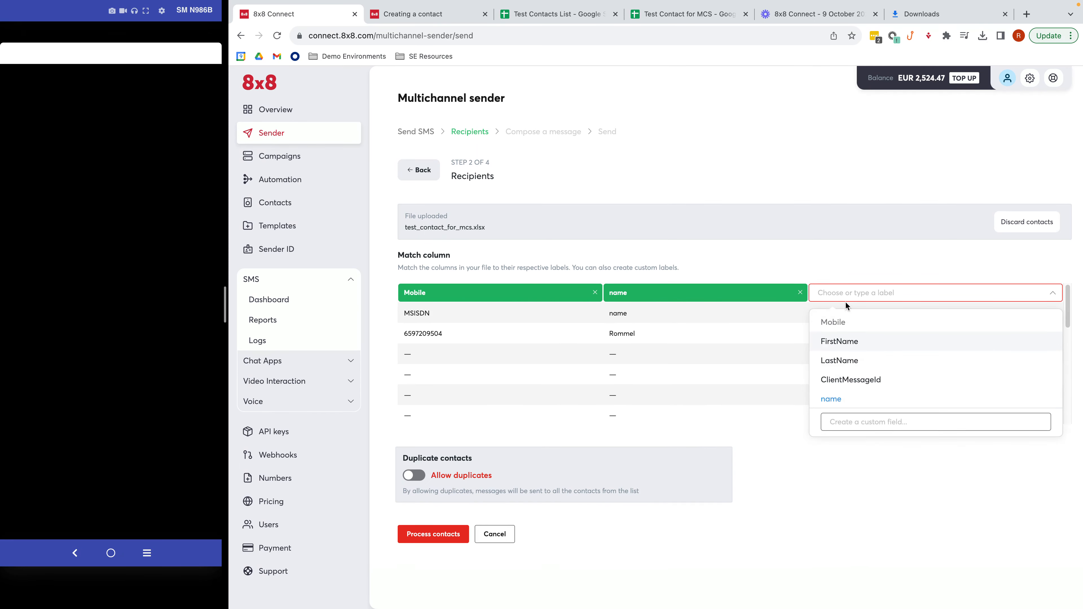
left_click(855, 424)
type("date")
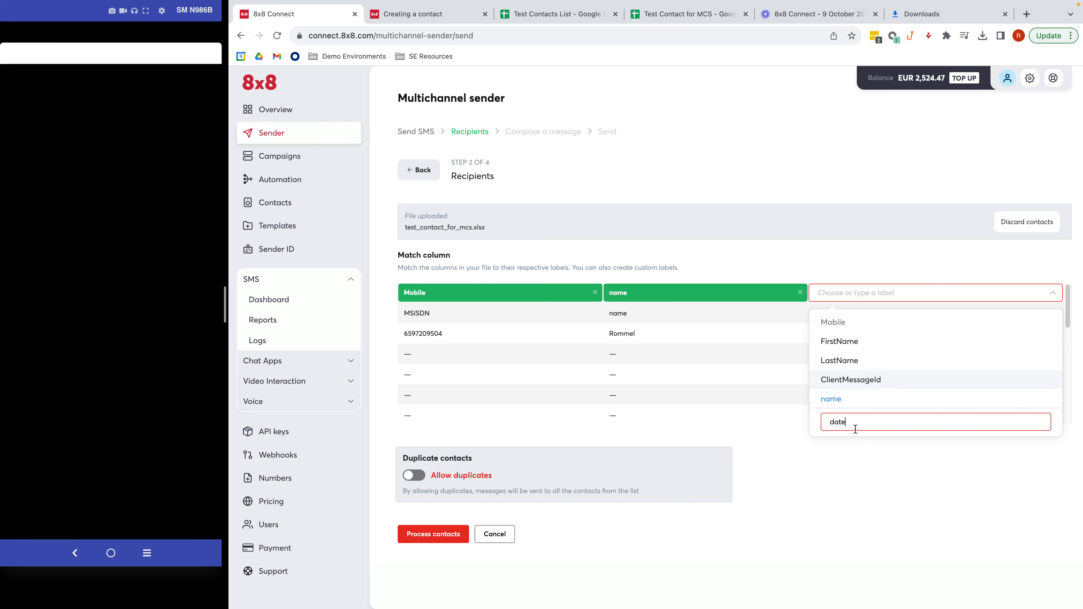
key("Return")
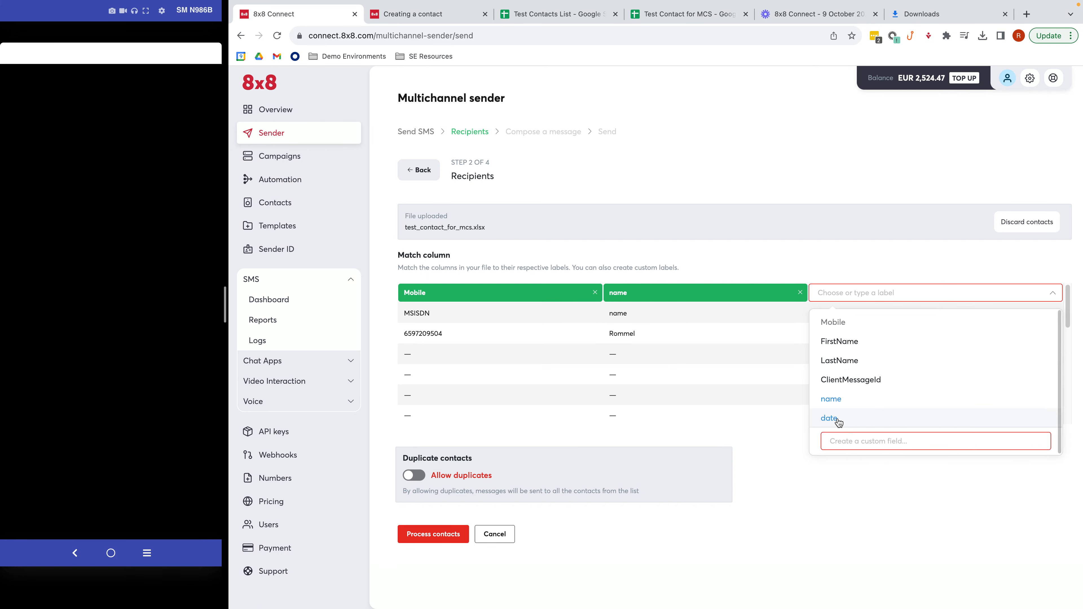
left_click(837, 418)
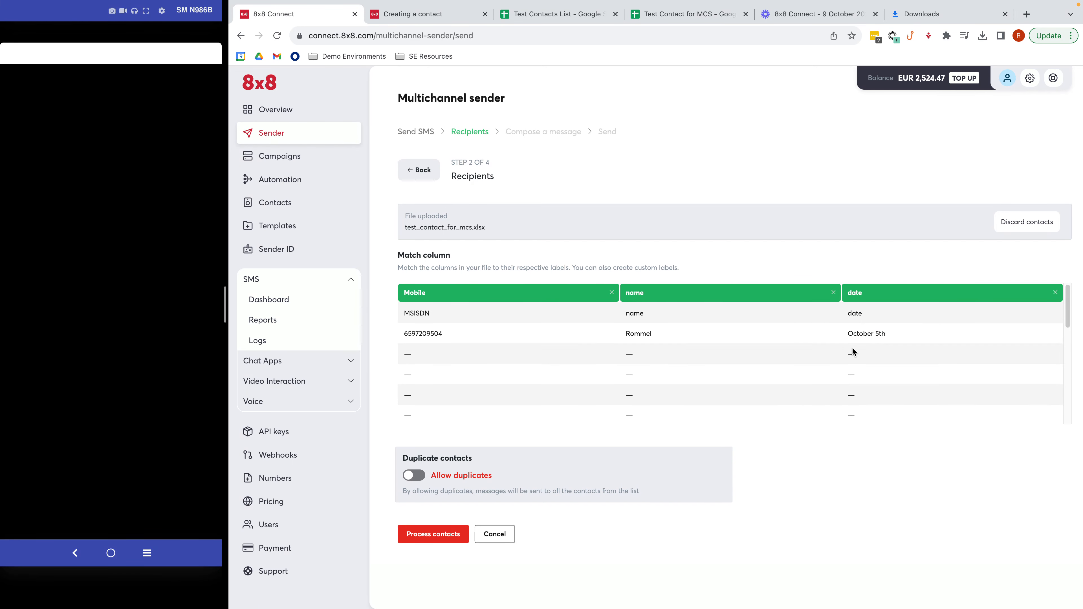
left_click(431, 534)
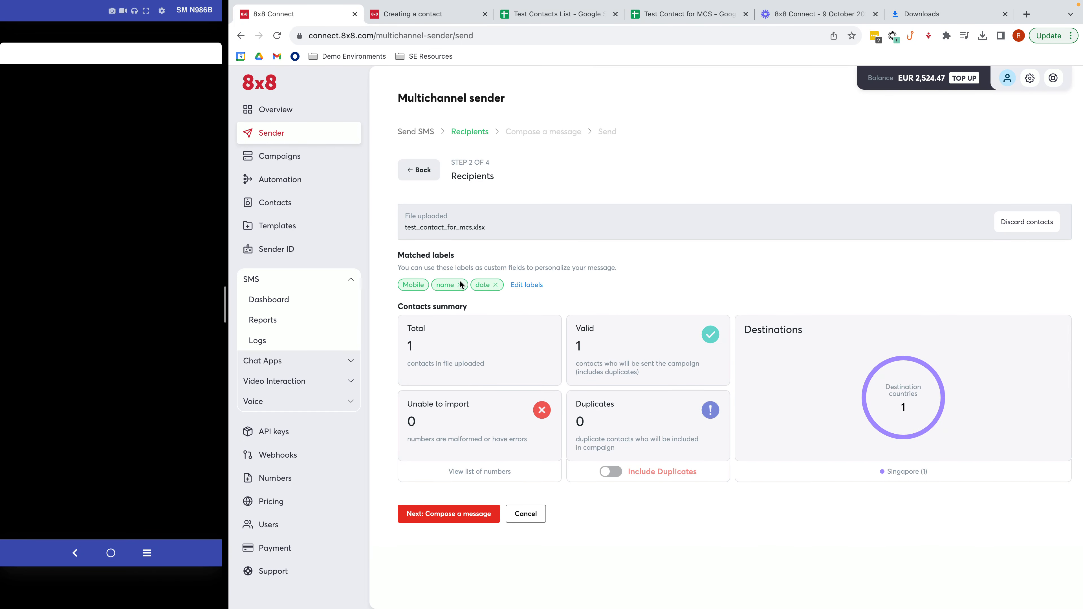
- Compose the message from Template 2, found by searching 'Romme', with {{name}} and {{date}} placeholders
left_click(473, 514)
left_click(446, 231)
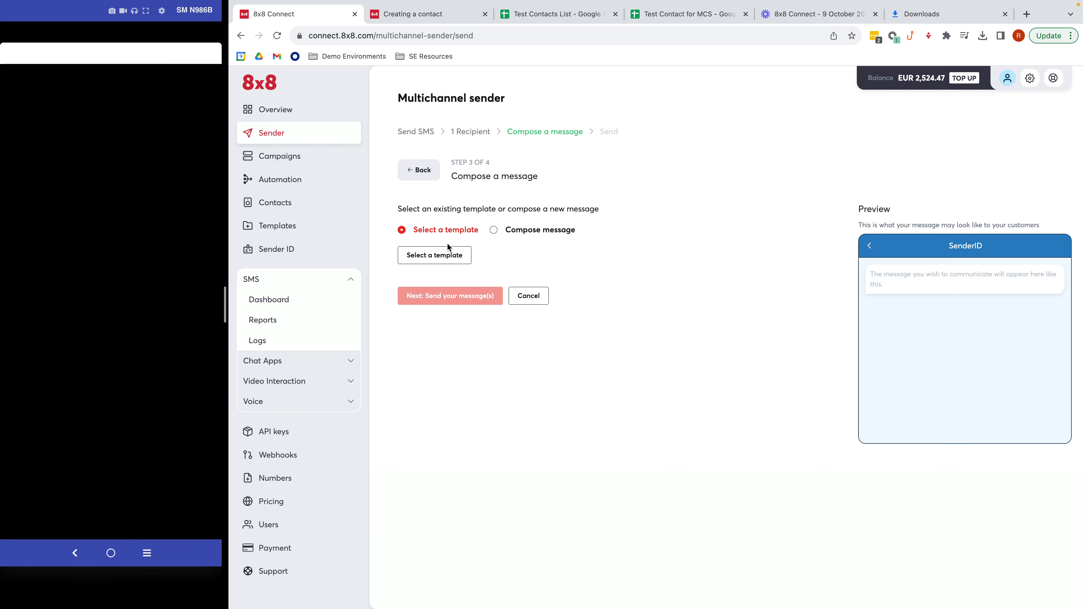
left_click(435, 254)
left_click(490, 161)
type("Rommel")
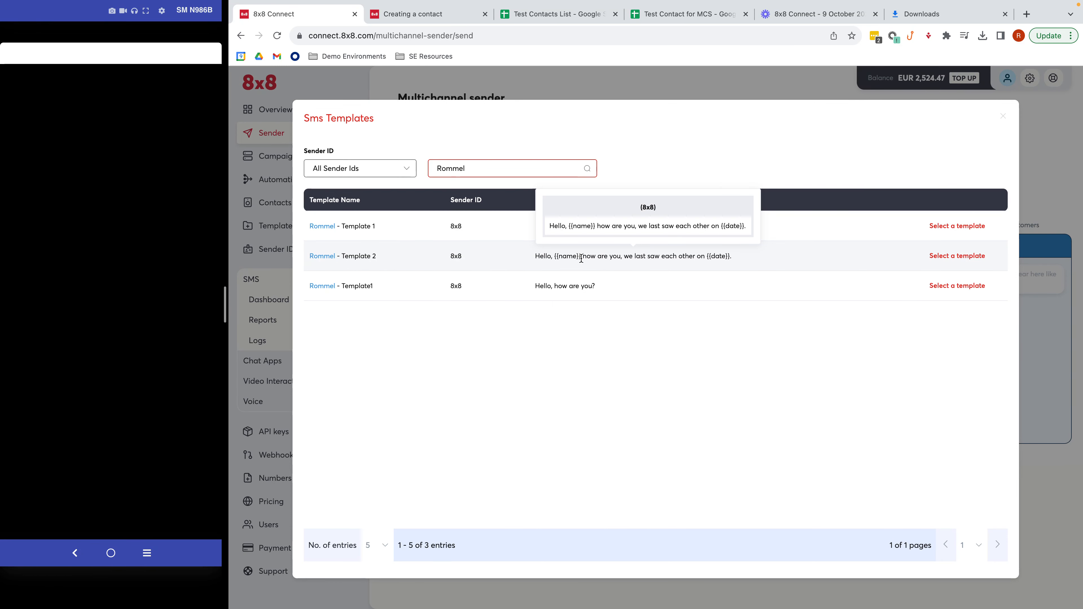
left_click(945, 262)
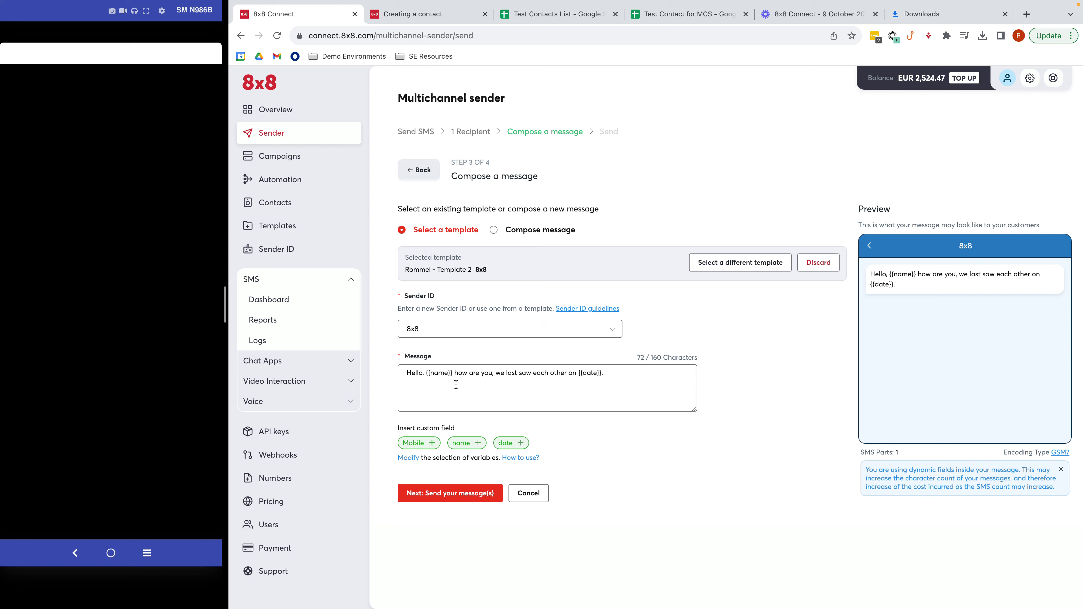
left_click(672, 17)
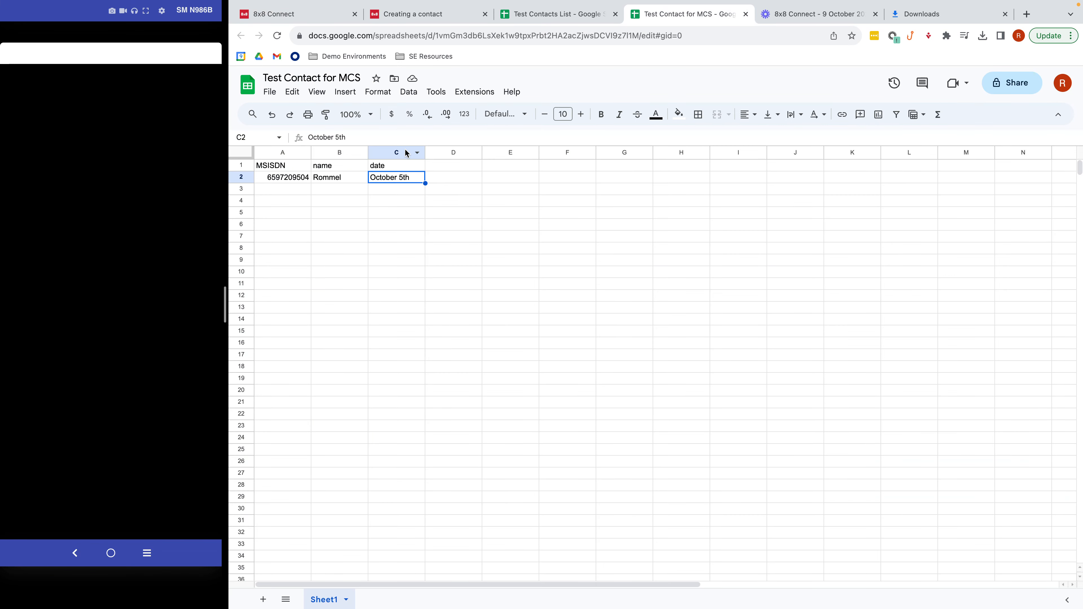
- Recheck the contact's phone number (A2) and name (B2), then return to the 8x8 Connect composer
left_click(294, 179)
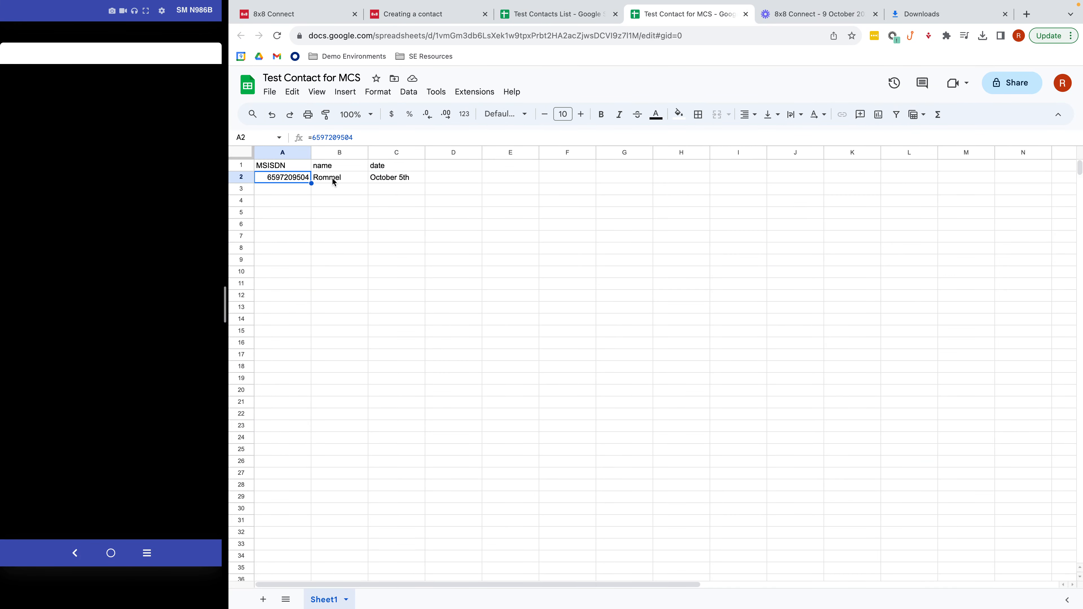
left_click(340, 182)
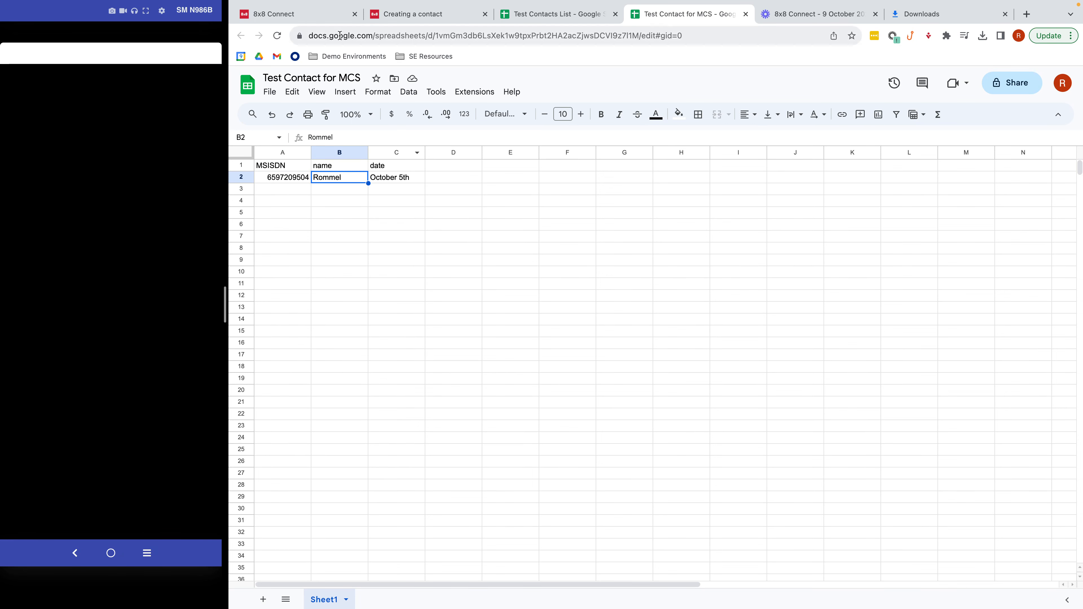
left_click(337, 18)
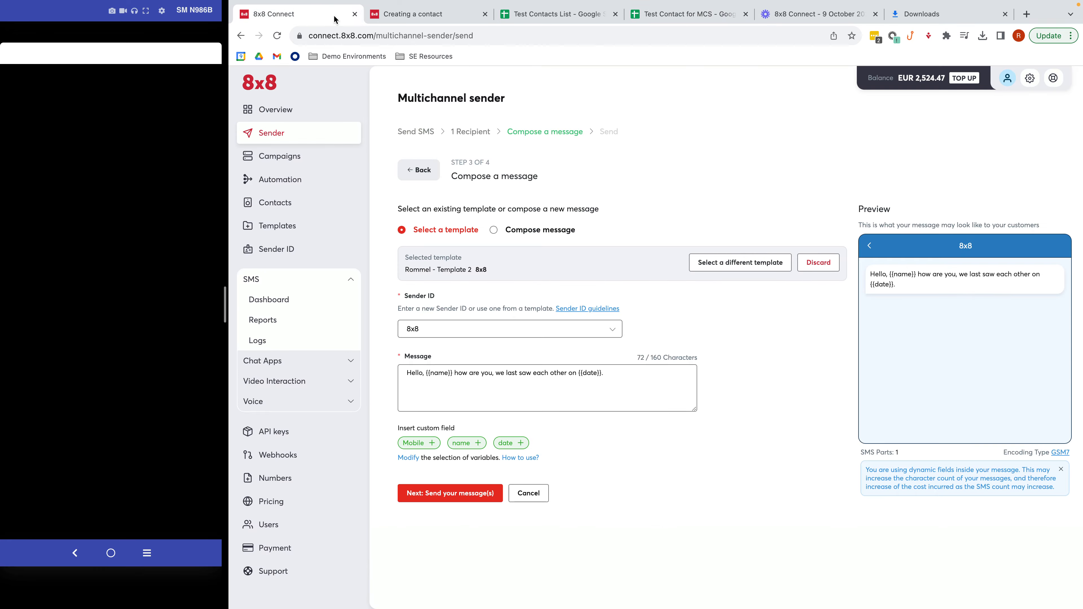
- Submit the personalised campaign now, confirm it in the Campaigns list, and start a new Sender campaign
left_click(466, 492)
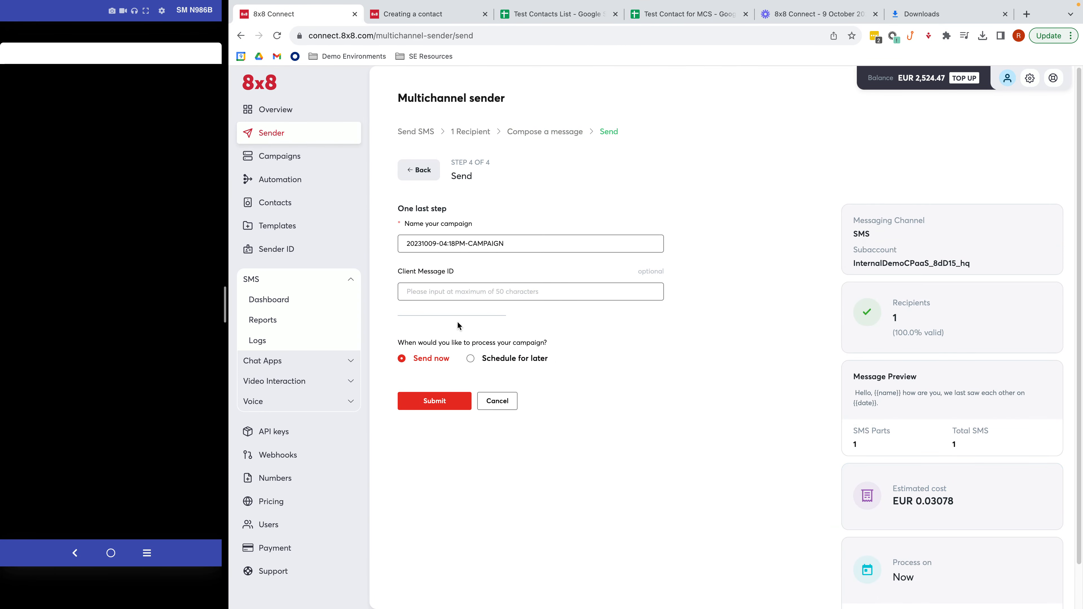
left_click(443, 403)
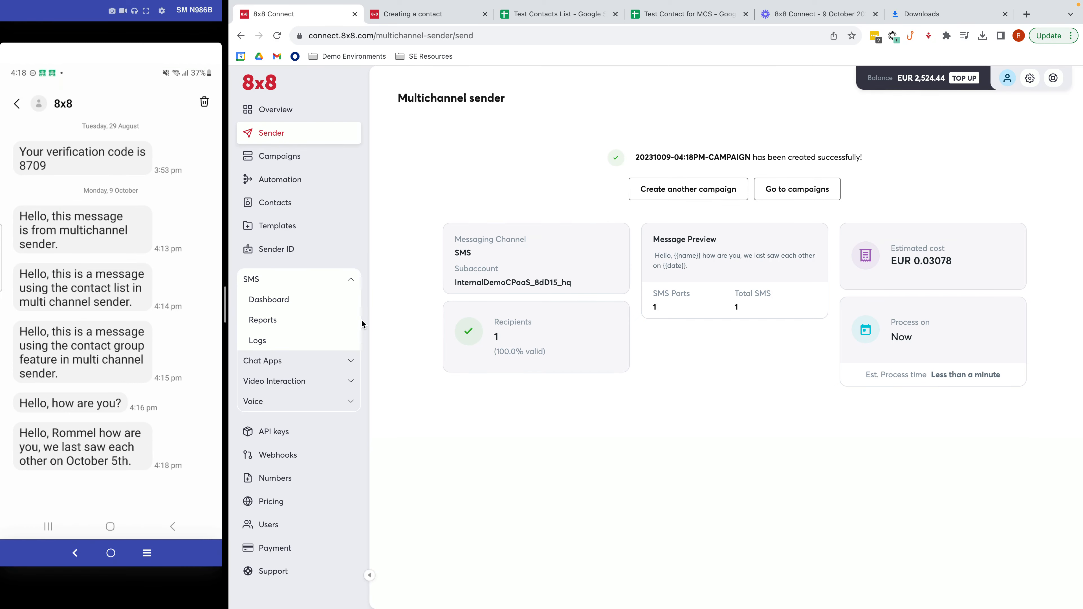
left_click(280, 156)
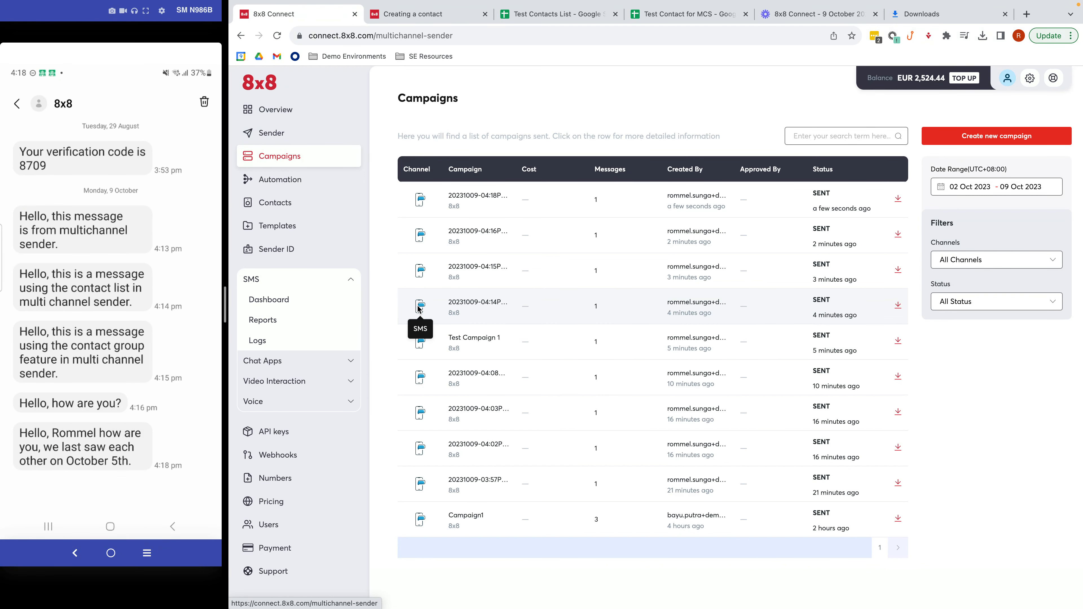
left_click(272, 133)
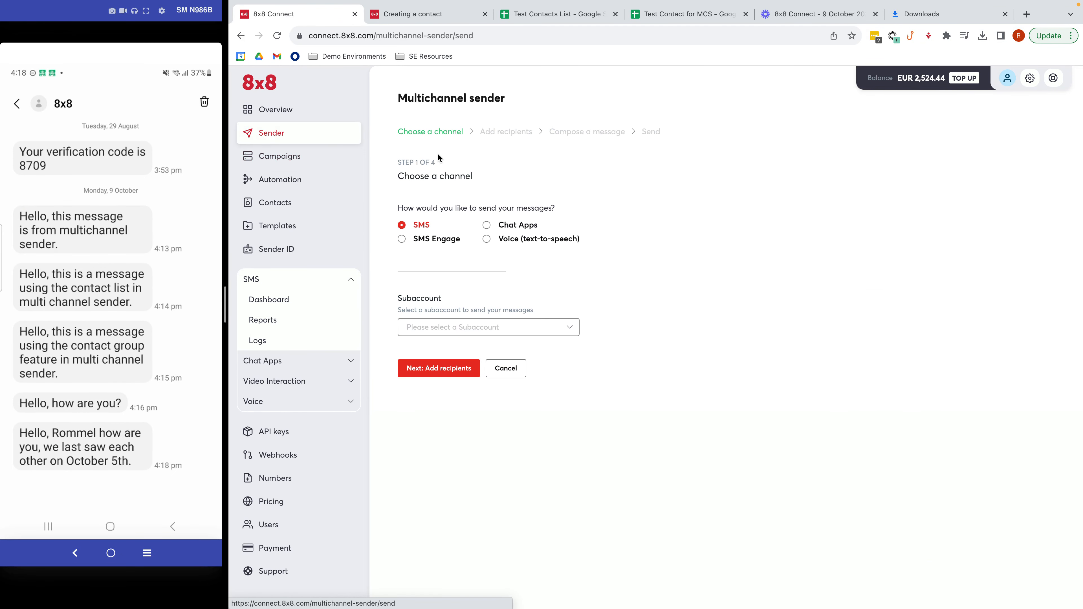